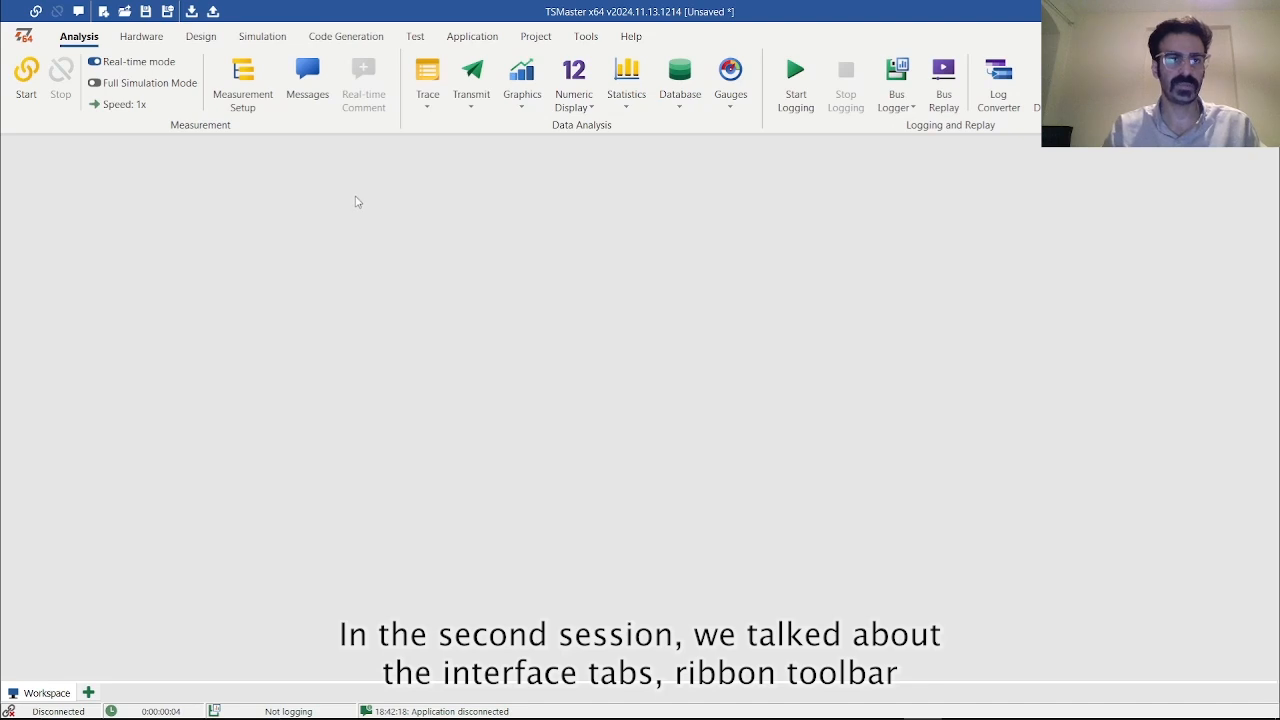
Look through the Design, Simulation, Code Generation and Analysis command groups of the ribbon
click(201, 37)
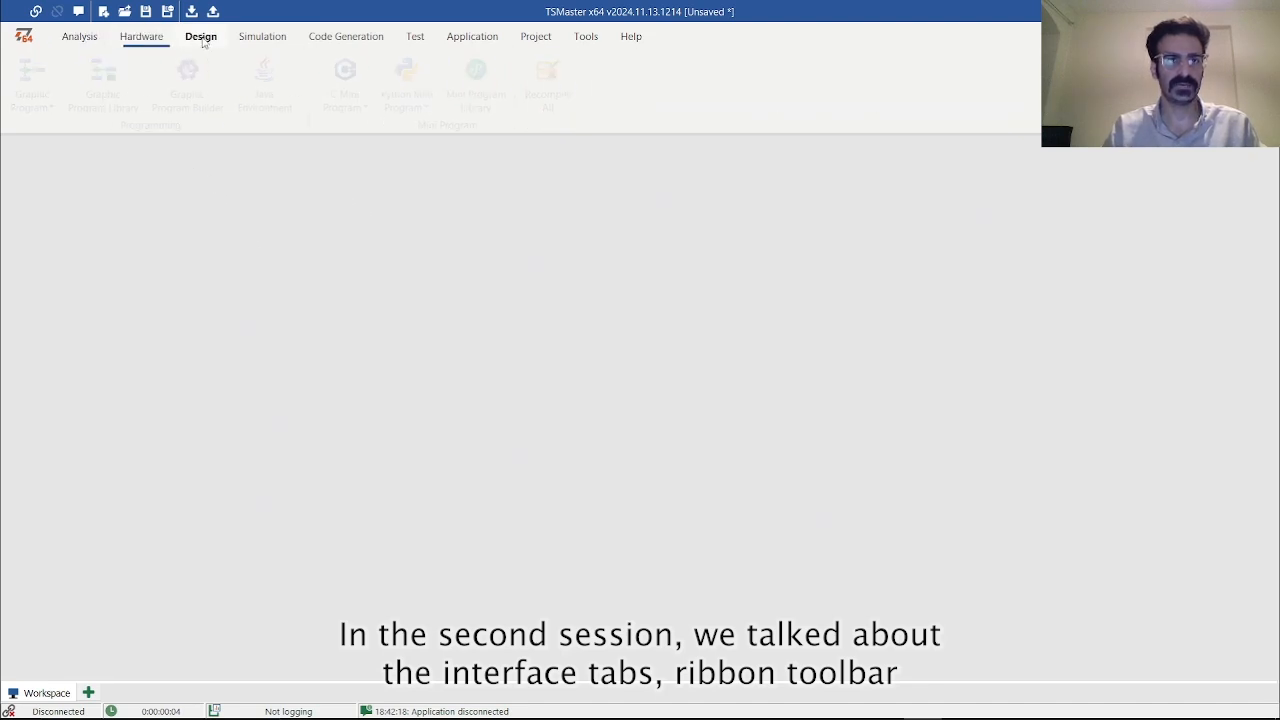
click(262, 37)
click(346, 37)
click(79, 37)
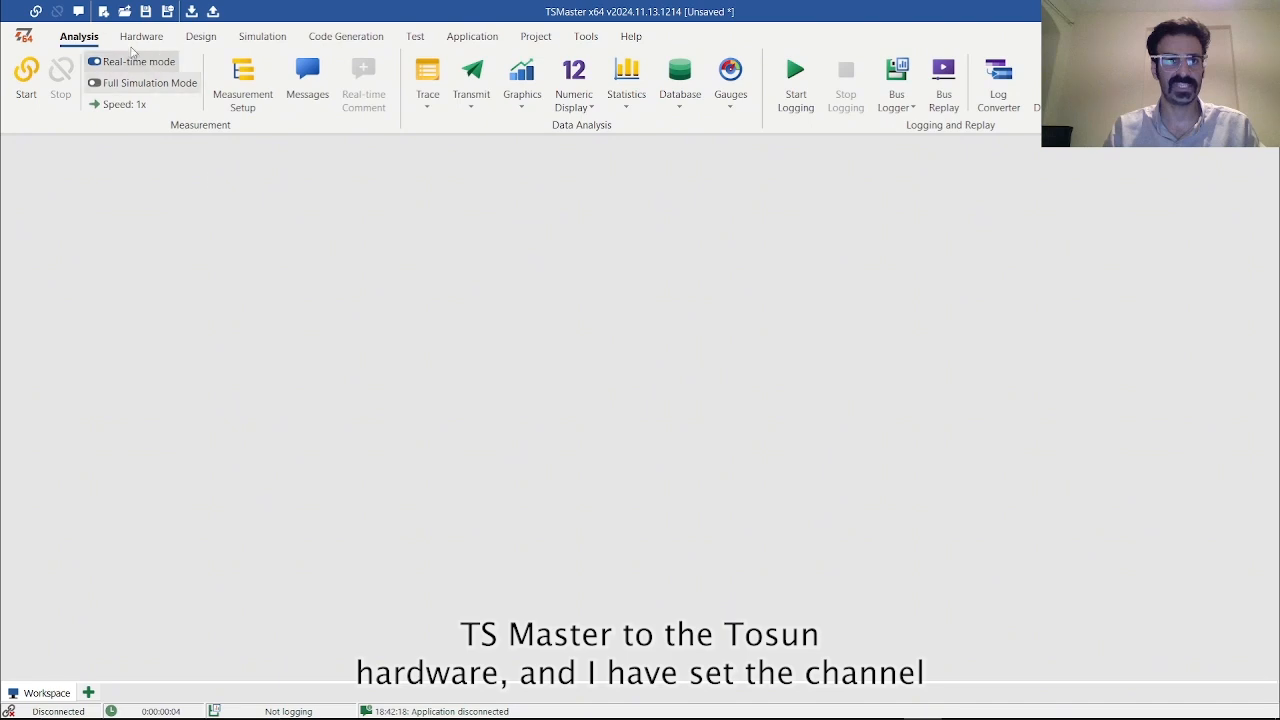
Open the application channel selection to review the CAN channel mapping, then close it without changes
scroll(88, 62, down, 1)
click(36, 80)
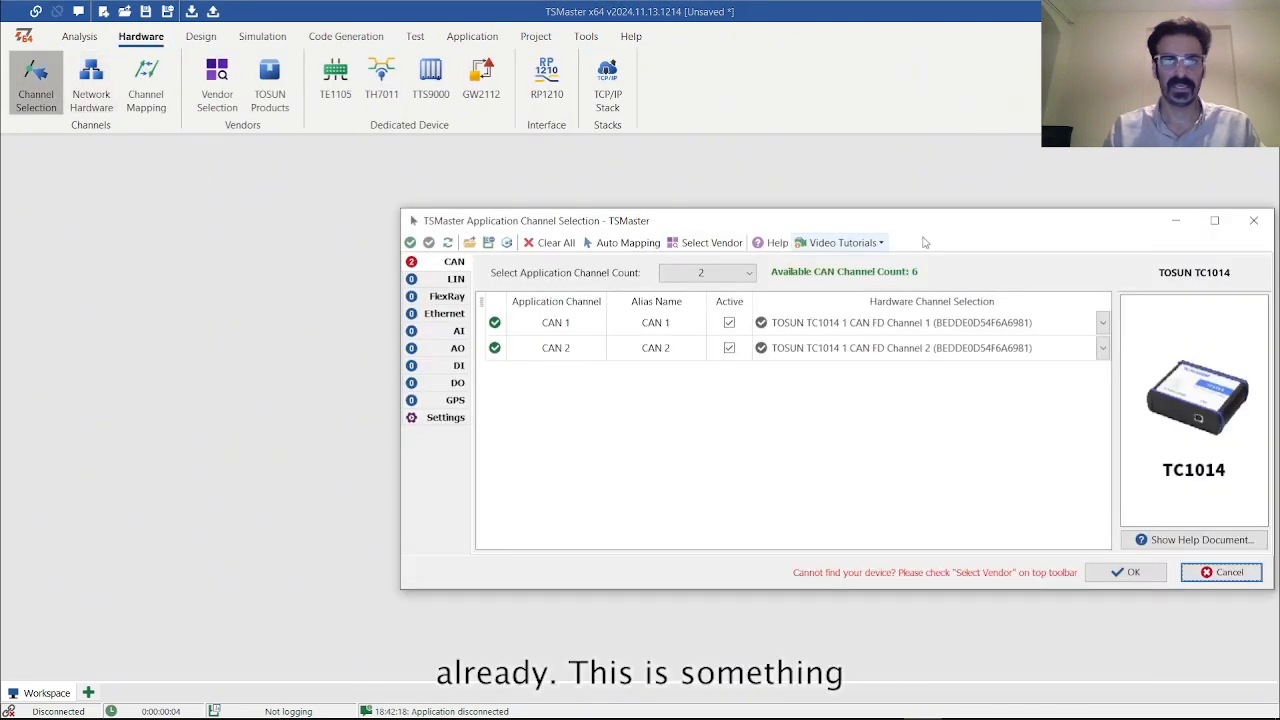
drag(940, 228, 715, 227)
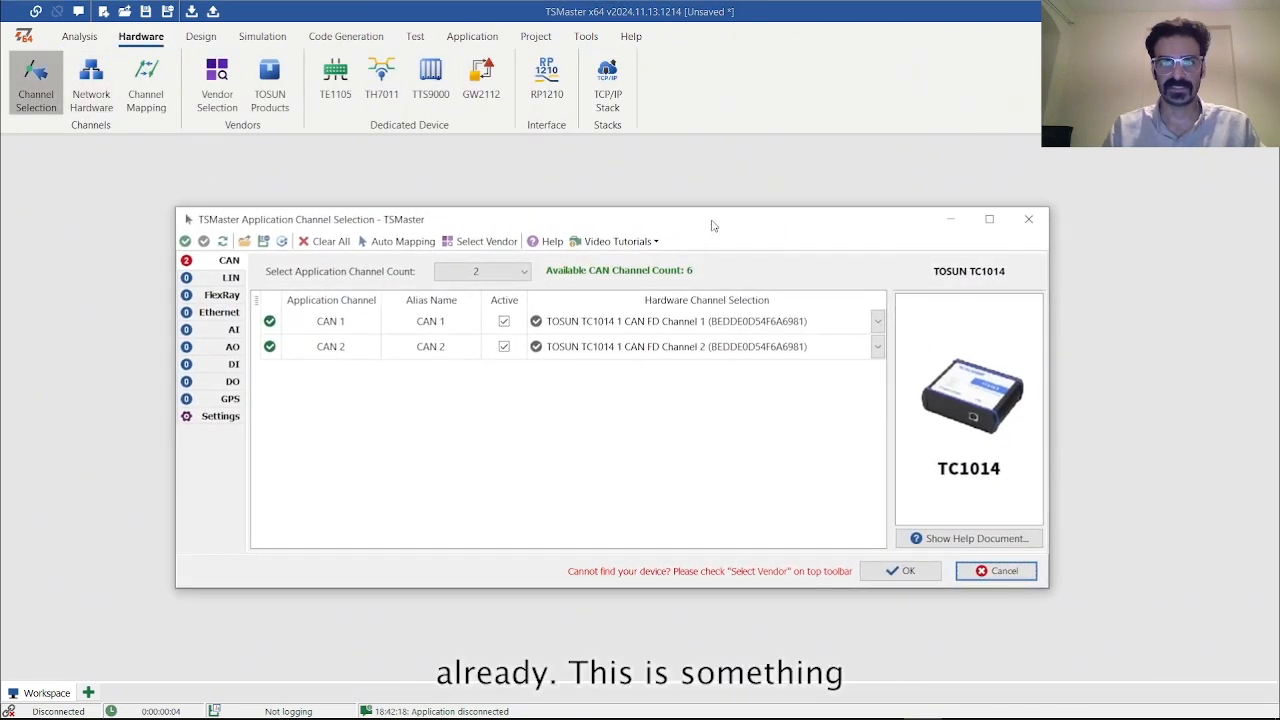
click(1041, 228)
scroll(200, 100, up, 1)
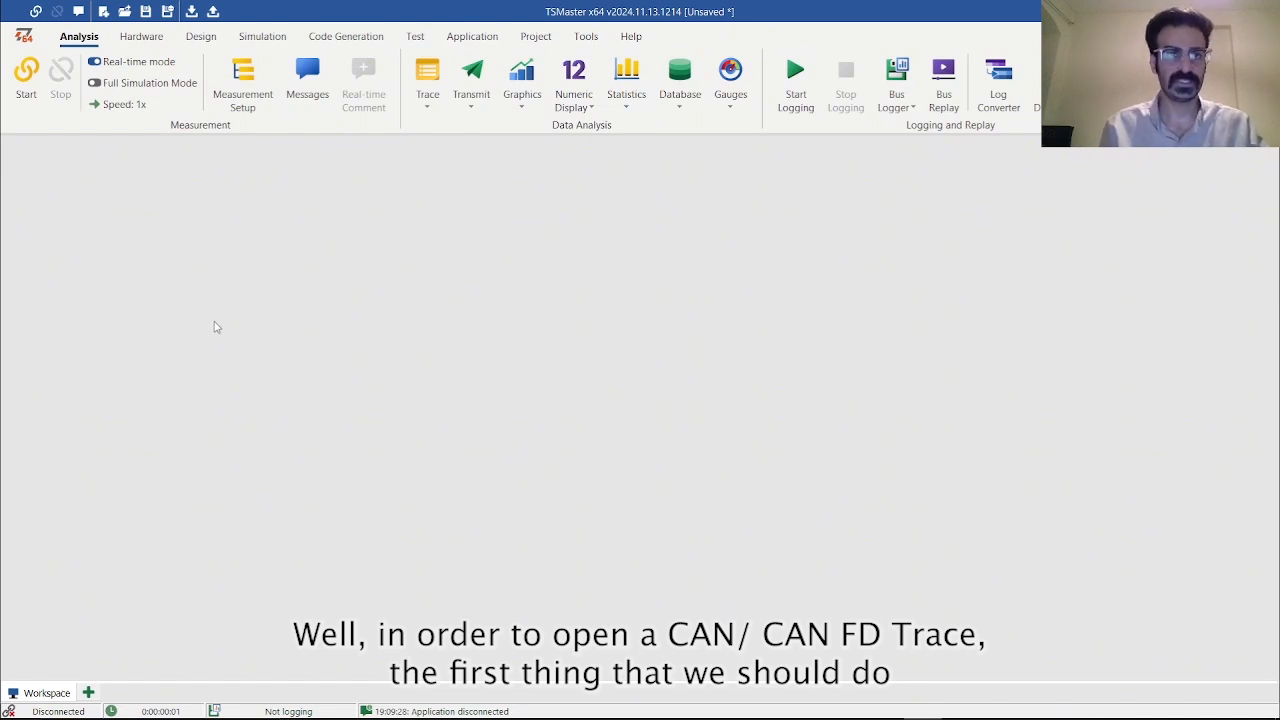
Start the measurement and open the CAN / CAN FD Trace window, maximizing it
click(26, 86)
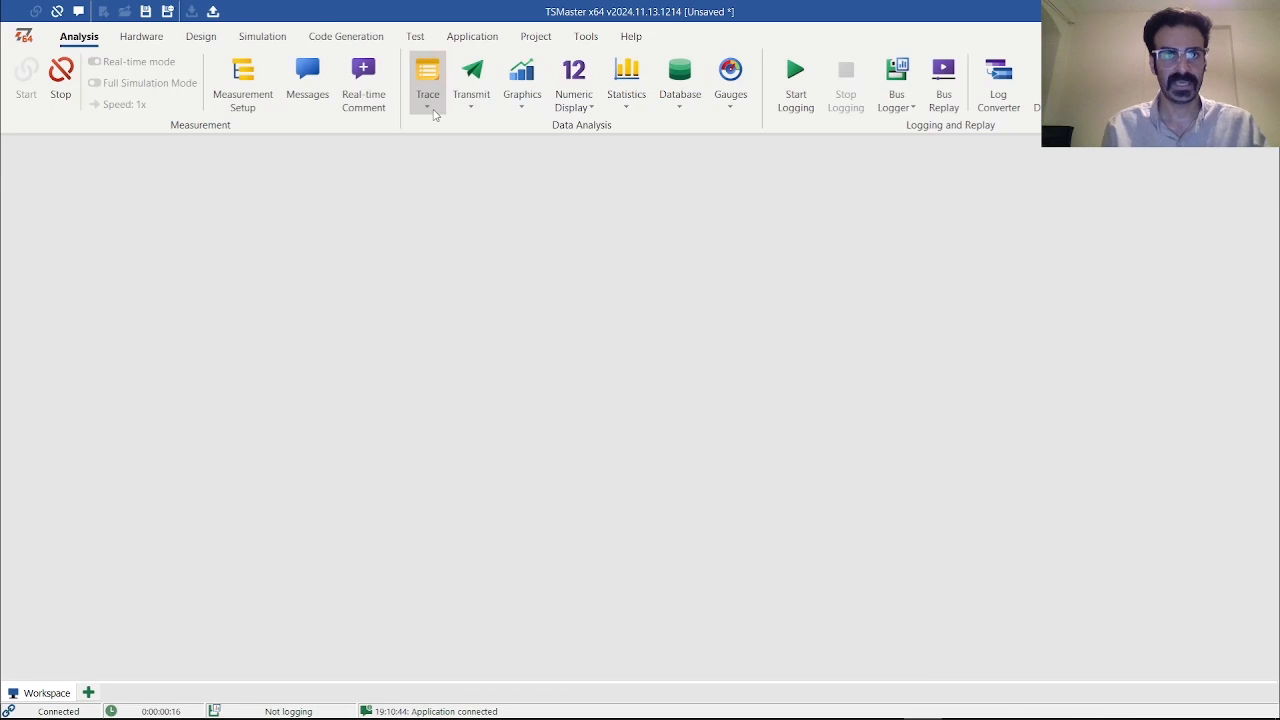
click(434, 115)
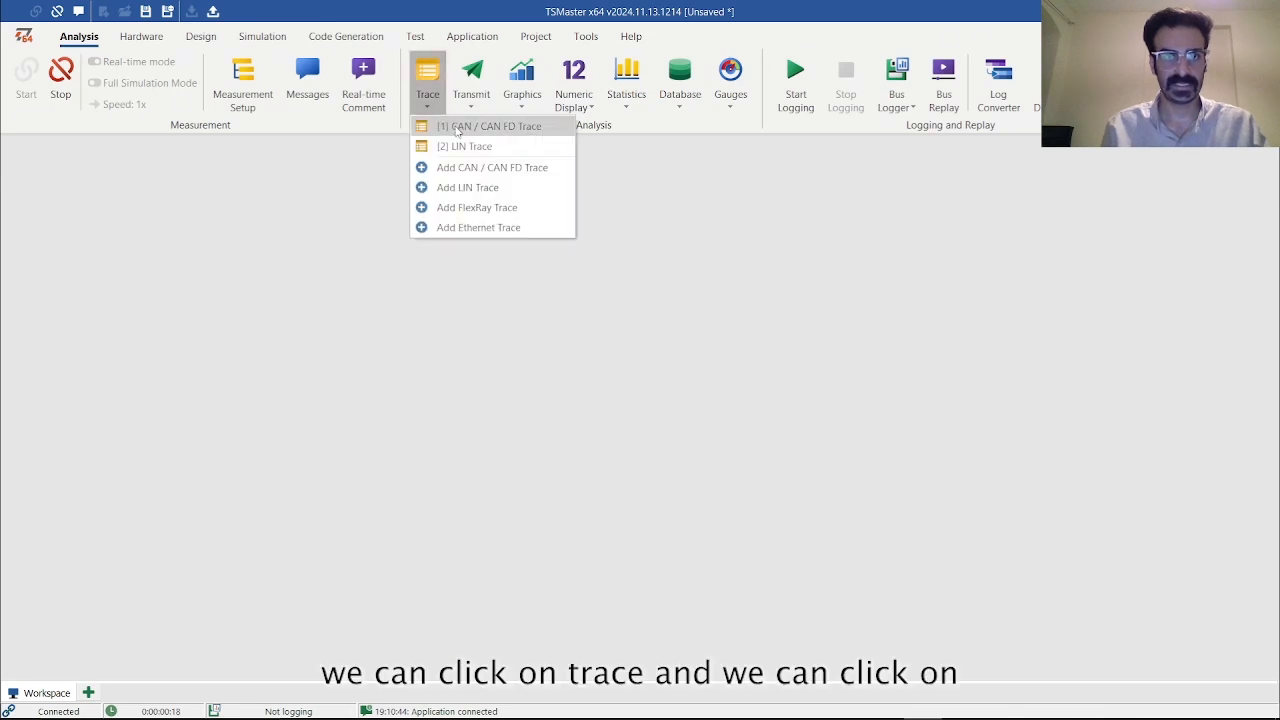
click(457, 128)
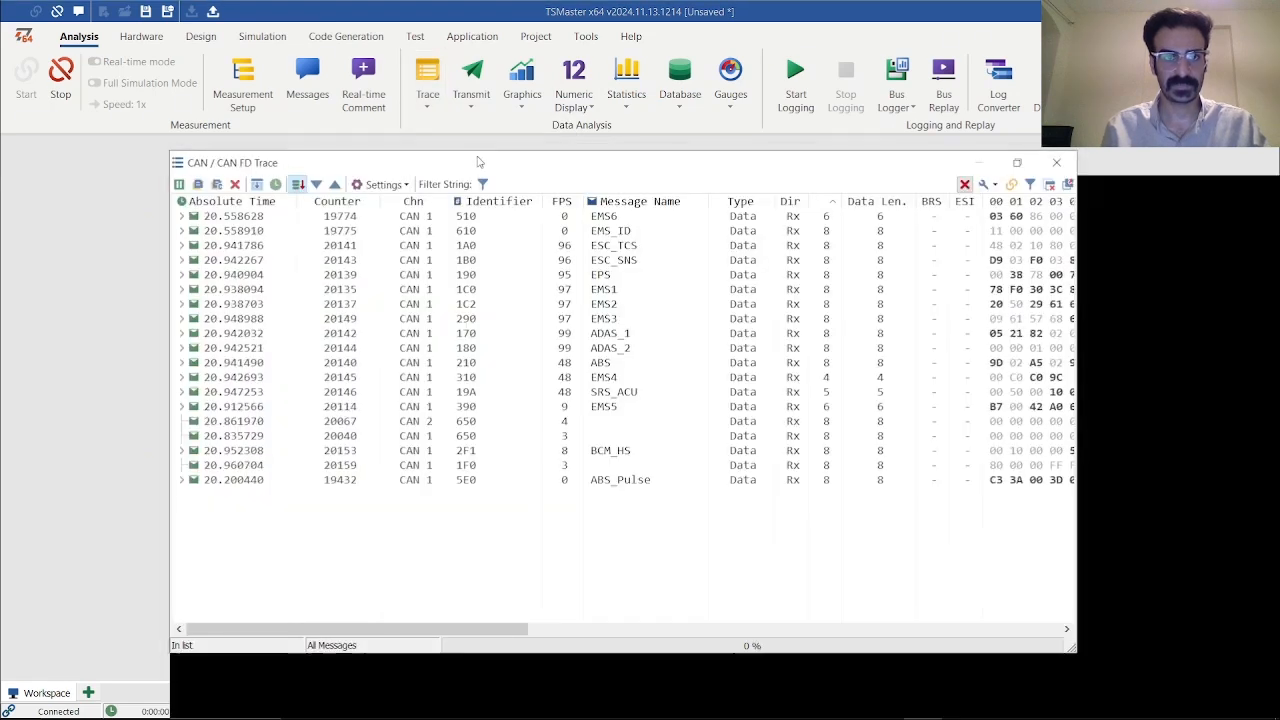
double_click(478, 161)
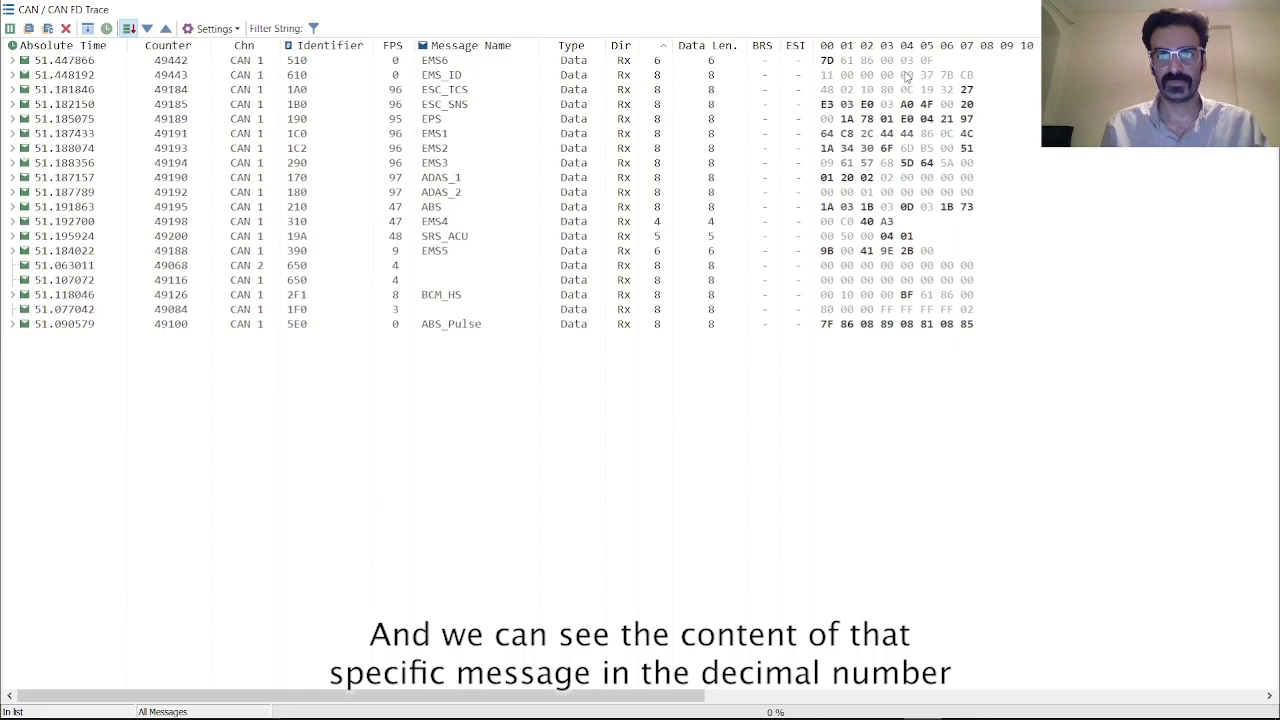
Expand the ESC_TCS and EMS1 messages to inspect their signals, pausing and resuming the trace display
click(14, 89)
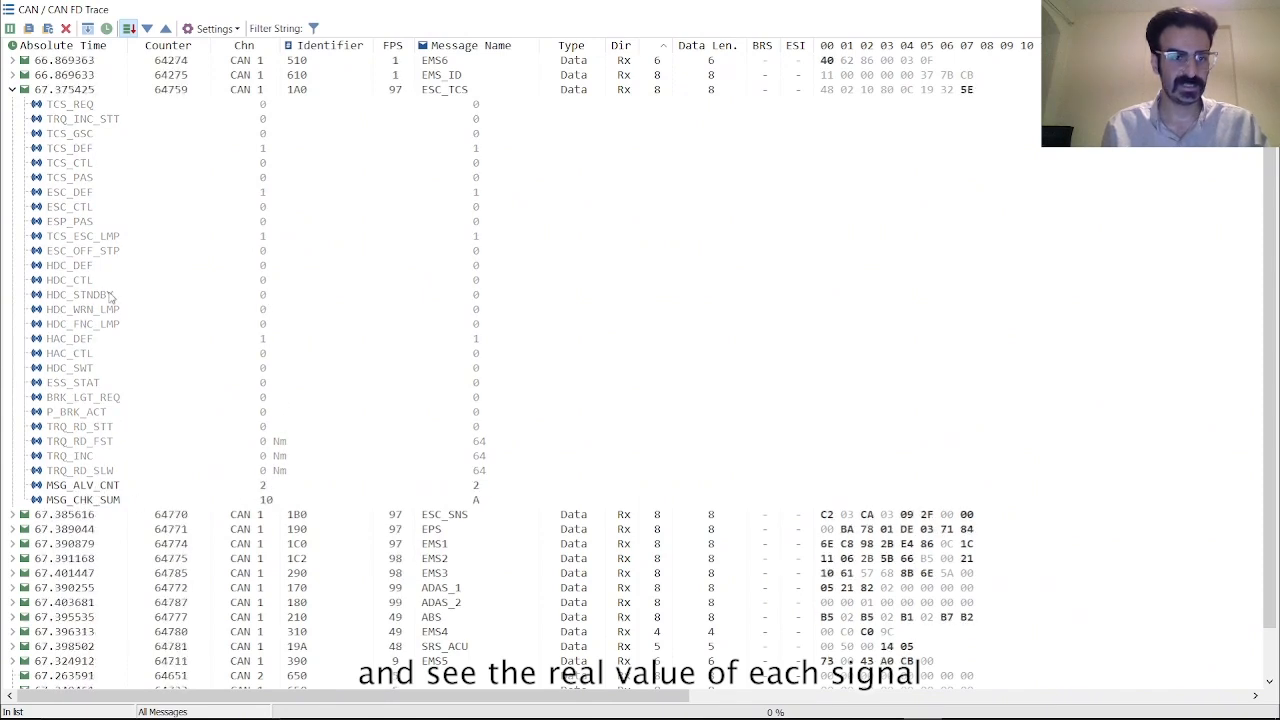
click(12, 89)
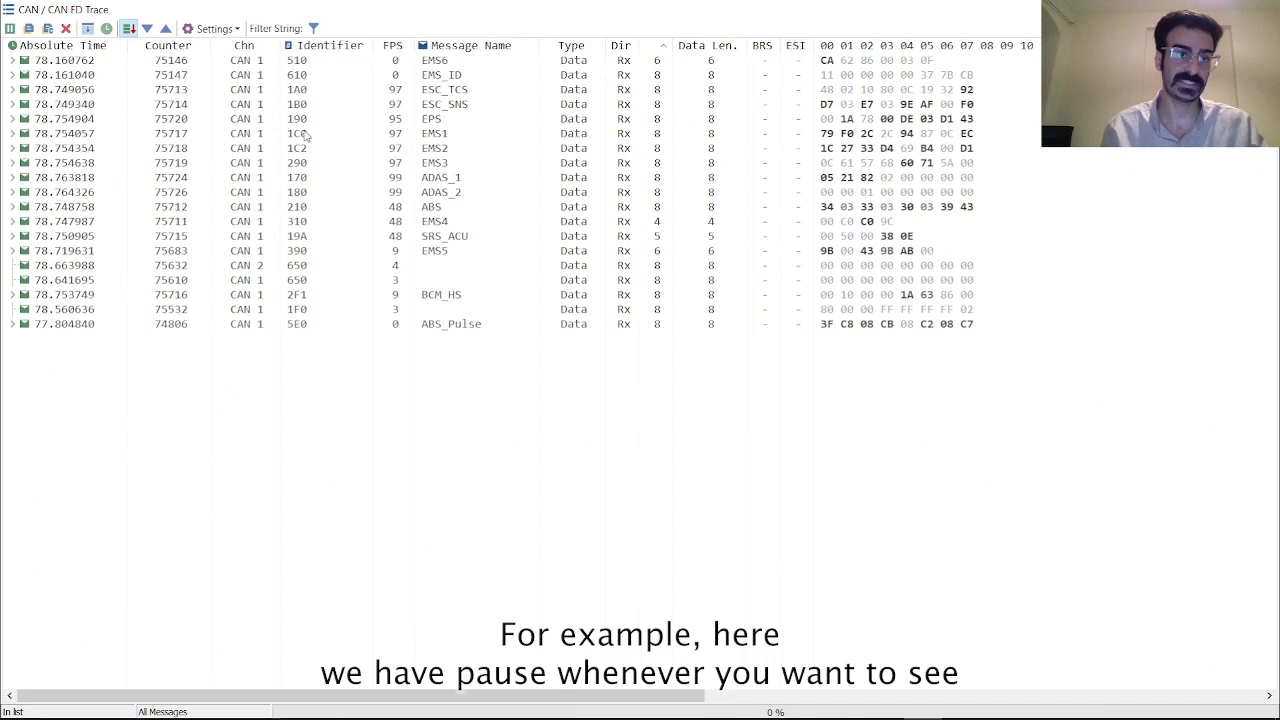
click(9, 29)
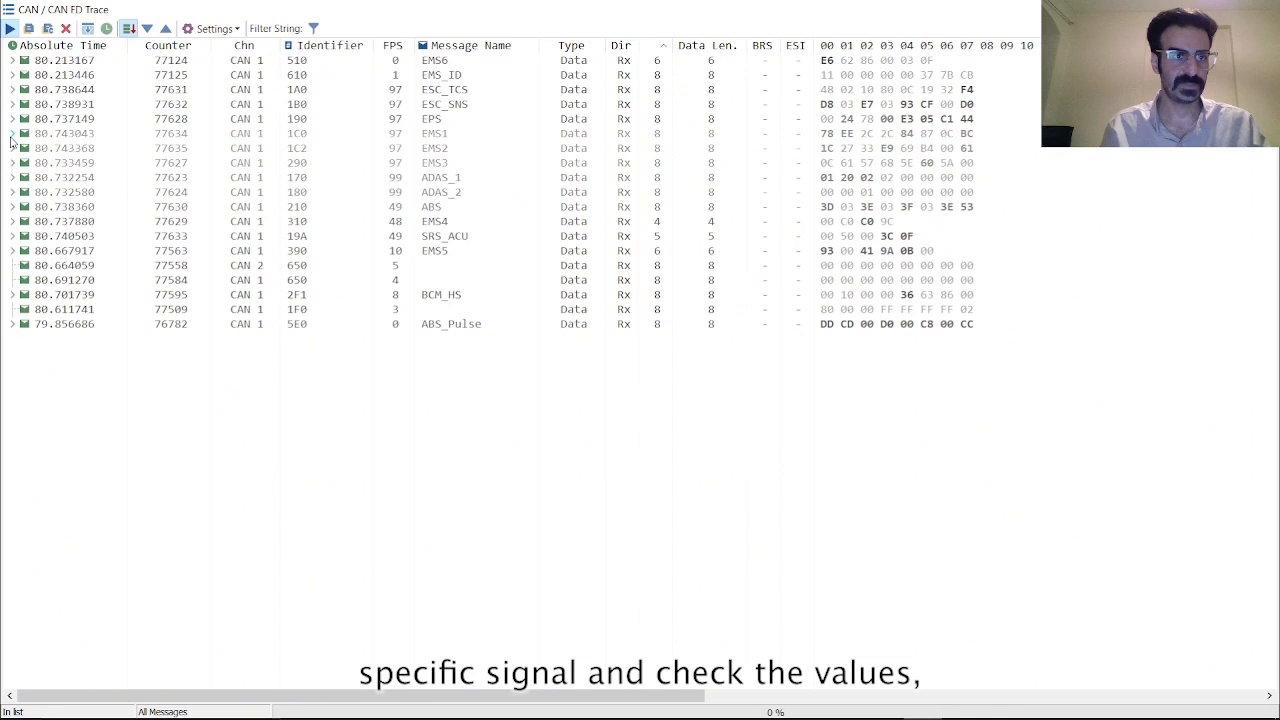
click(12, 133)
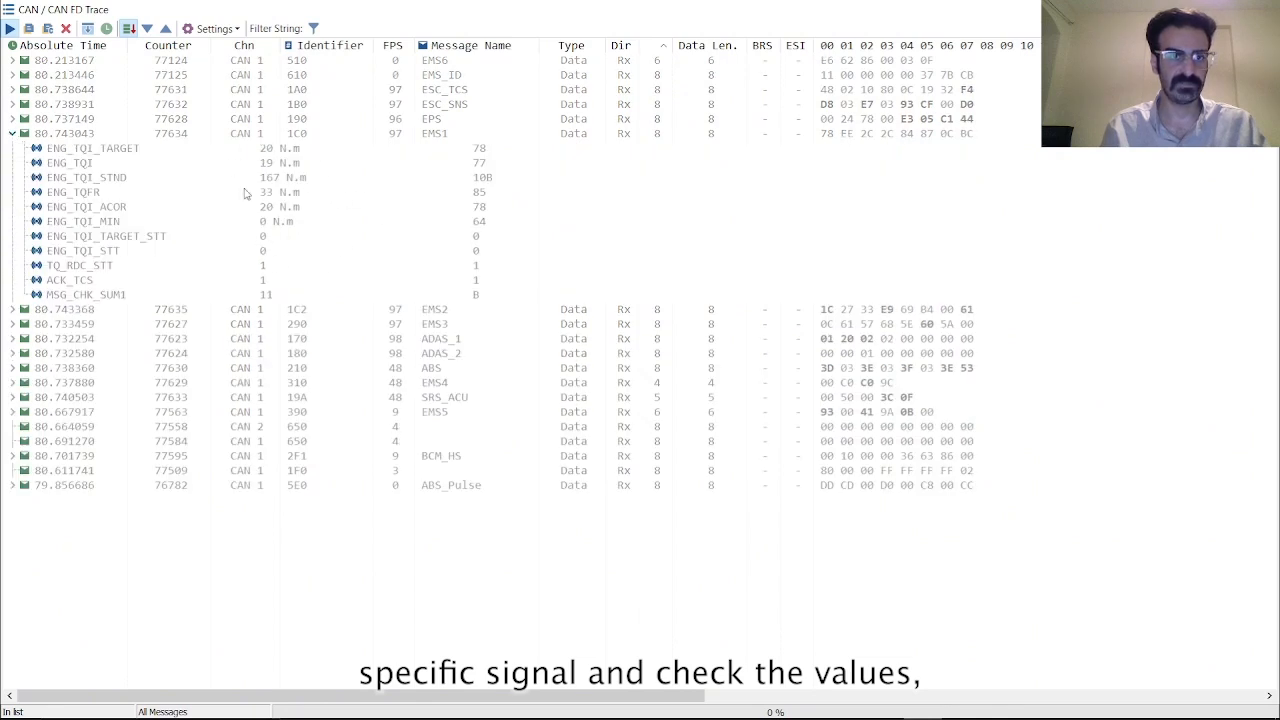
click(12, 29)
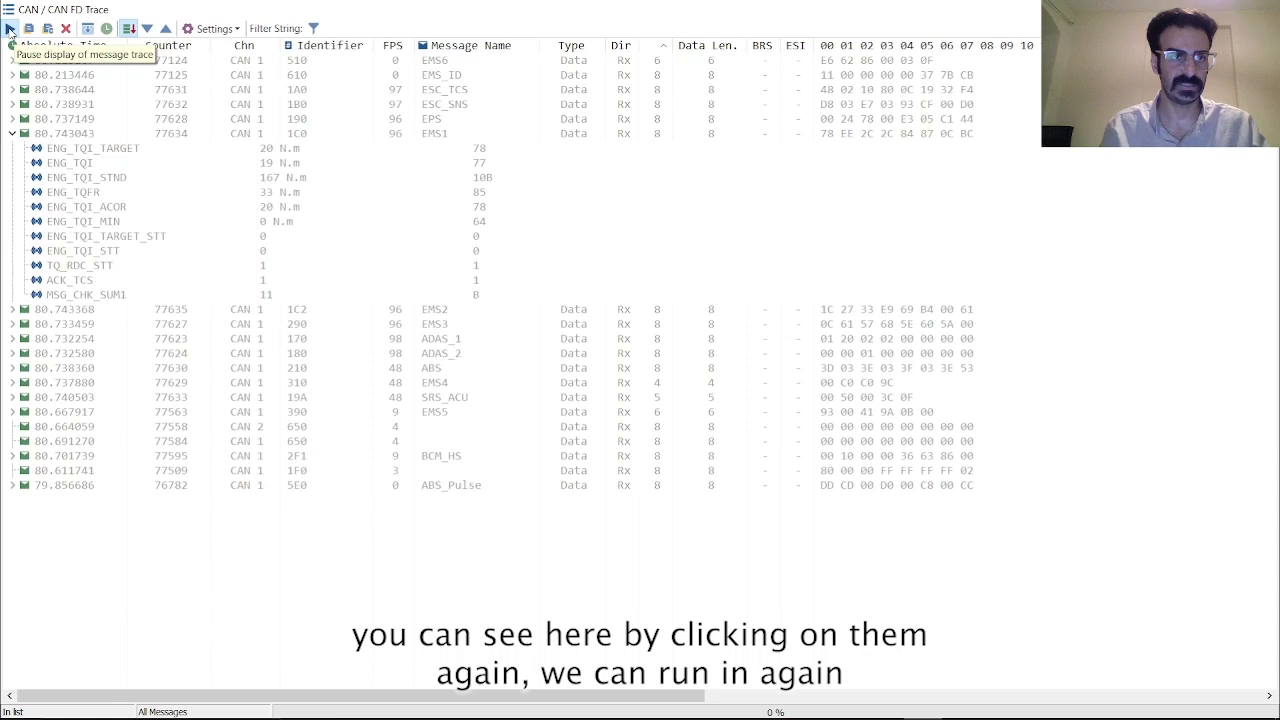
click(10, 29)
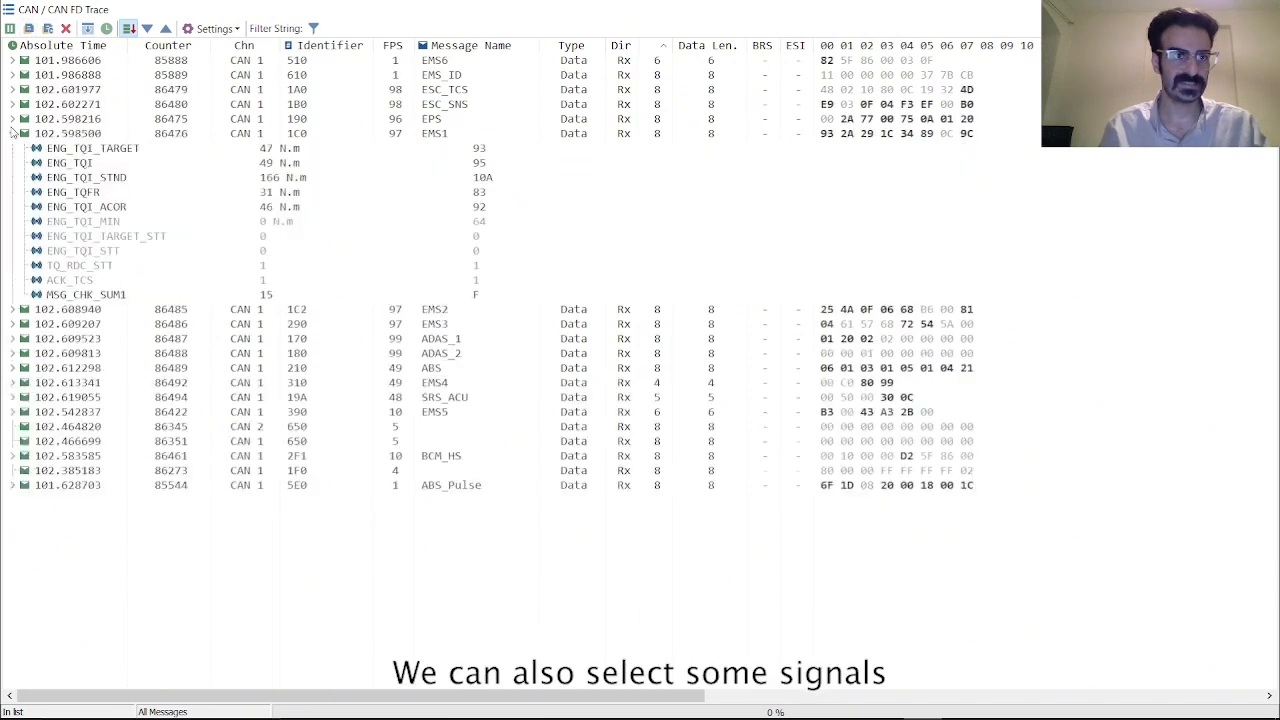
Select EMS1's ENG_TQI_STND to ENG_TQI_MIN signal rows and clear all trace messages
mouse_move(465, 178)
mouse_down()
mouse_move(505, 207)
mouse_move(480, 221)
mouse_up()
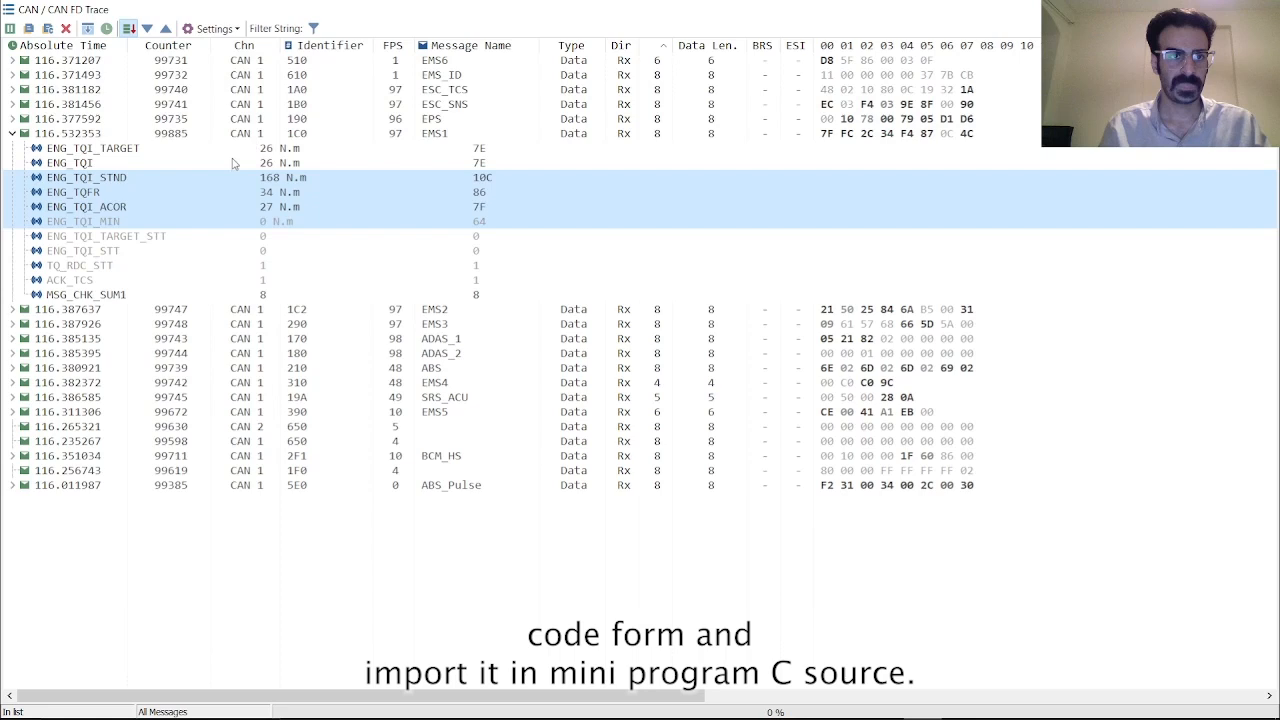
click(65, 28)
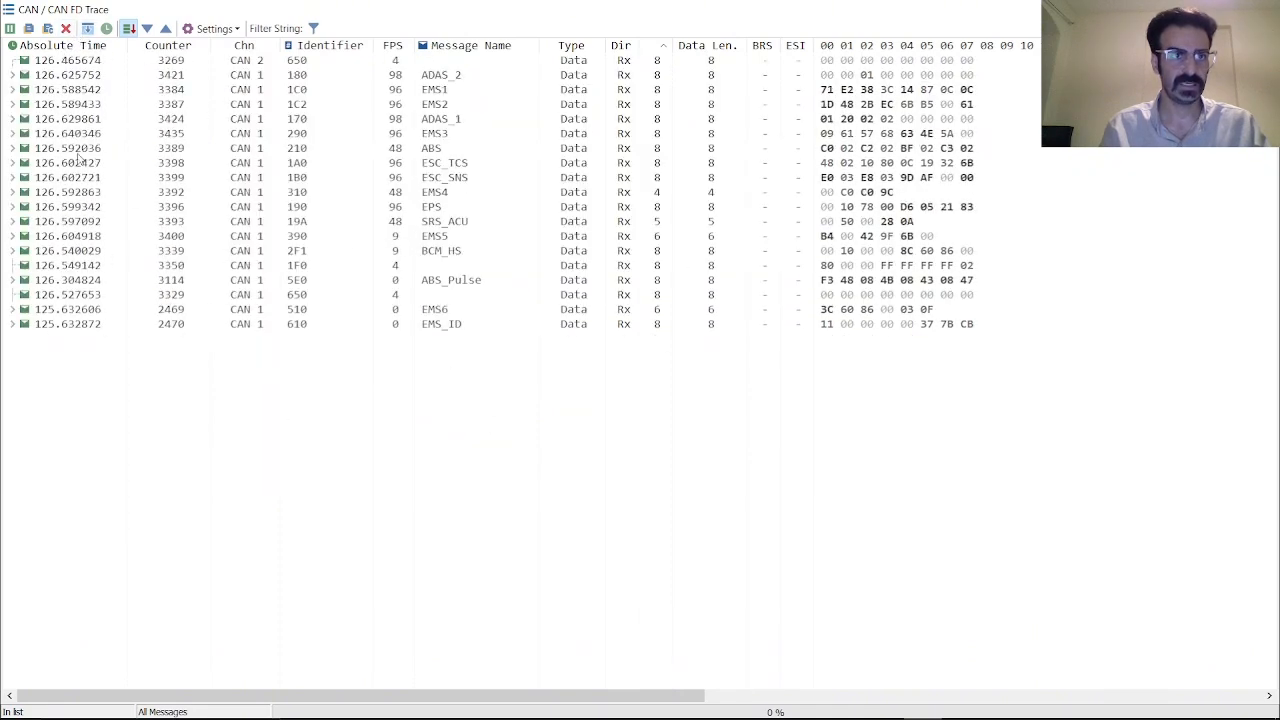
Toggle the chronological scrolling view and the relative time mode on and back off
click(88, 28)
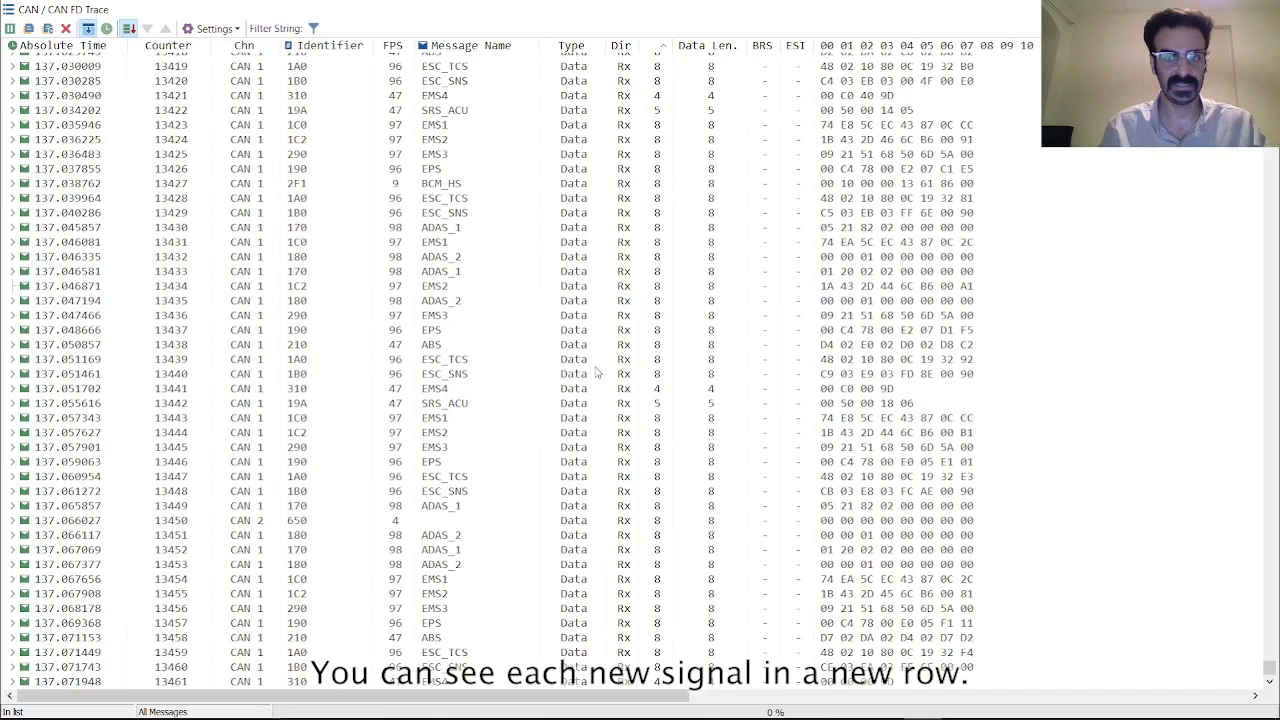
click(87, 28)
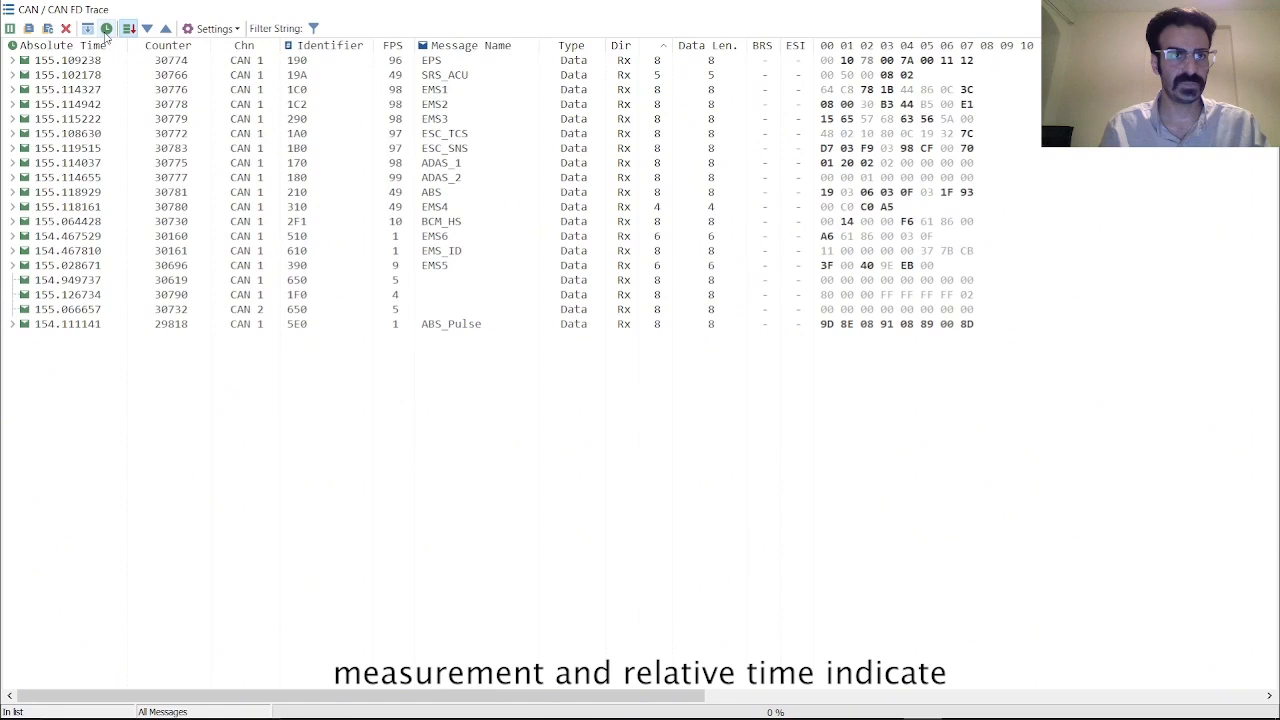
click(107, 29)
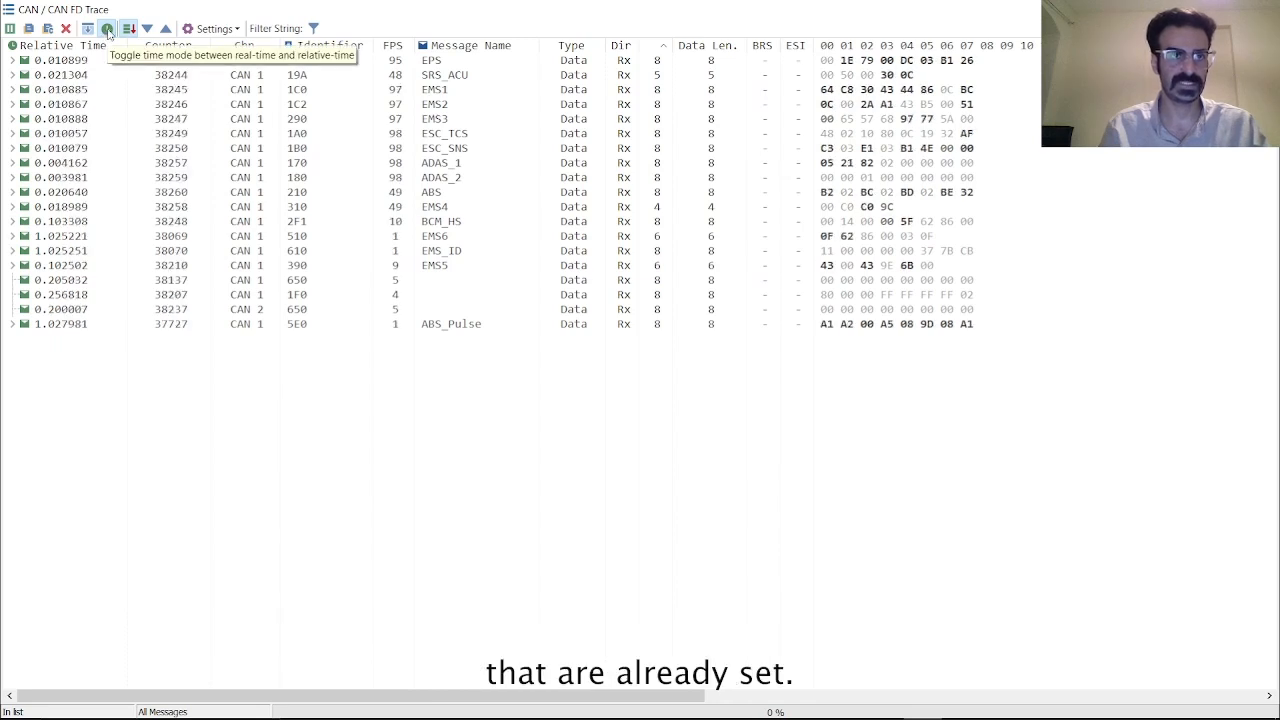
click(107, 29)
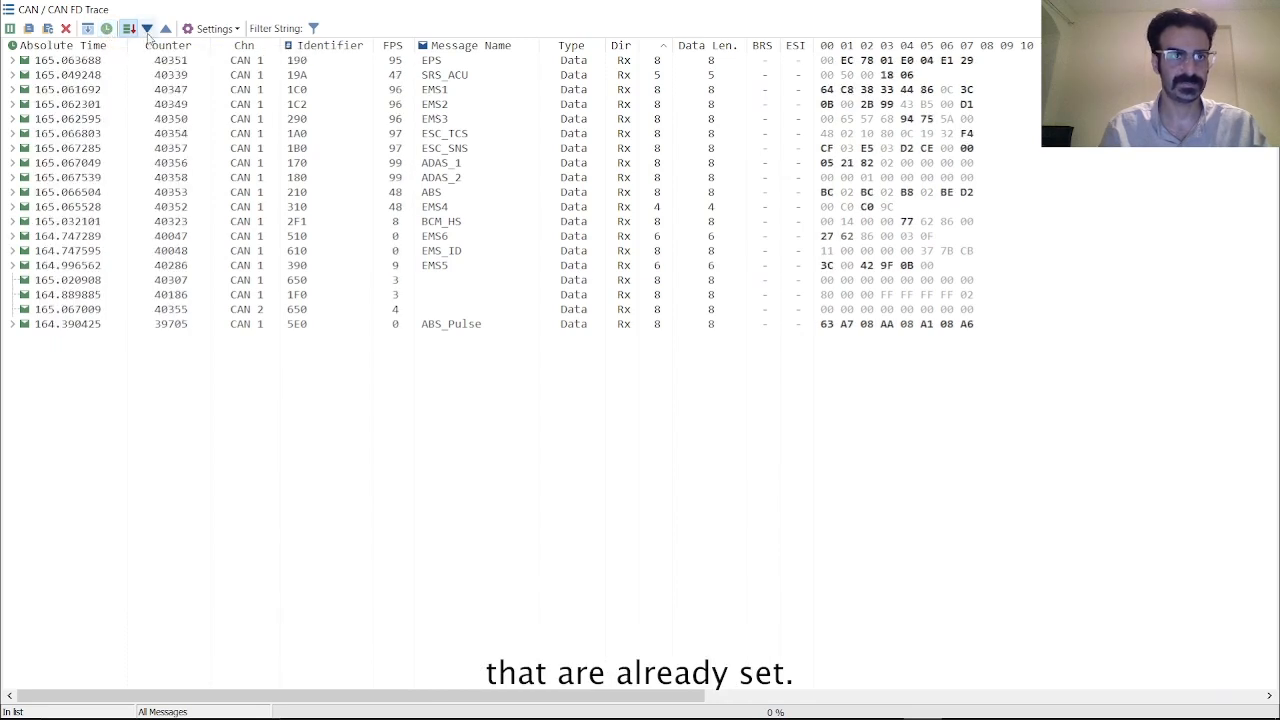
Open the trace filter, enable it and keep it in pass mode
click(313, 28)
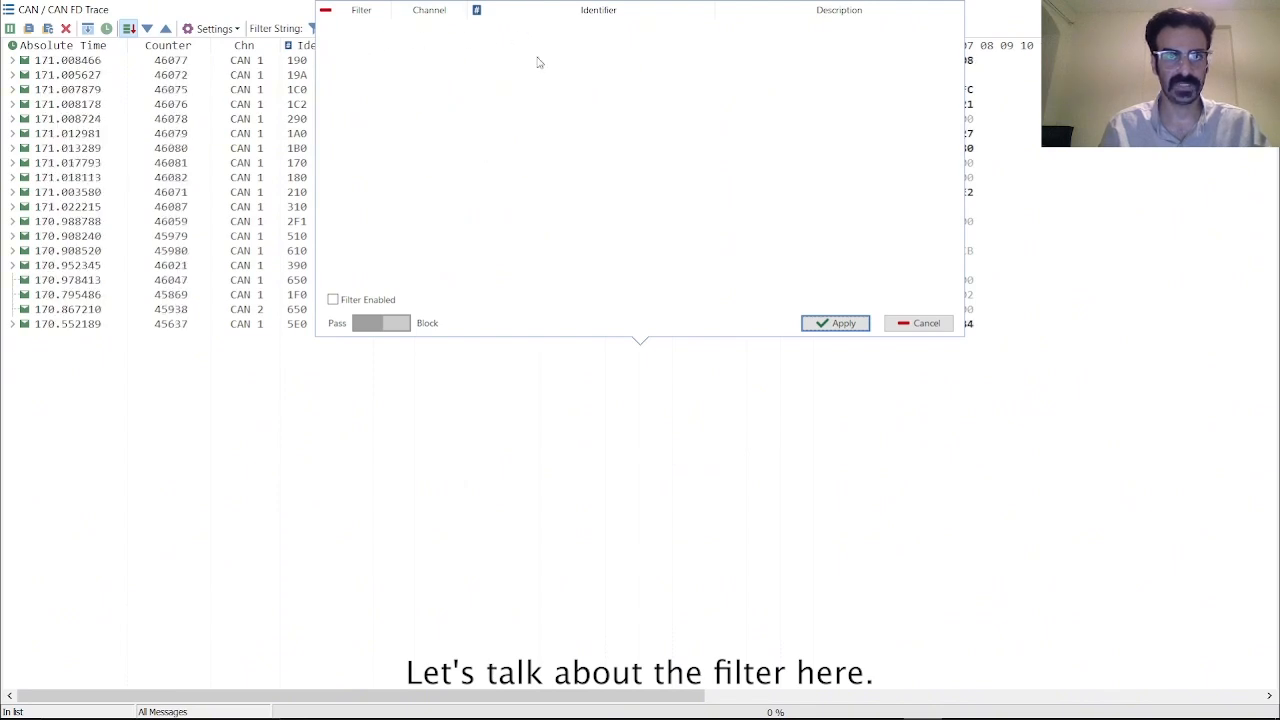
click(333, 300)
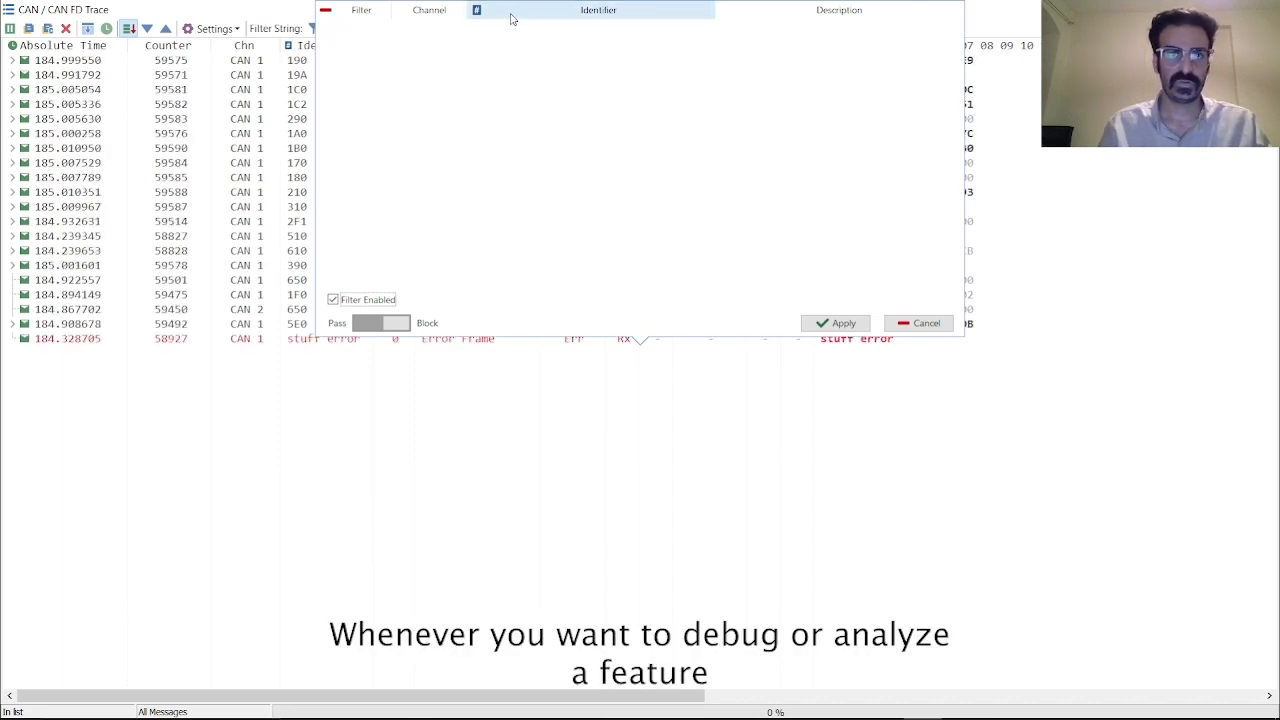
right_click(450, 116)
click(435, 121)
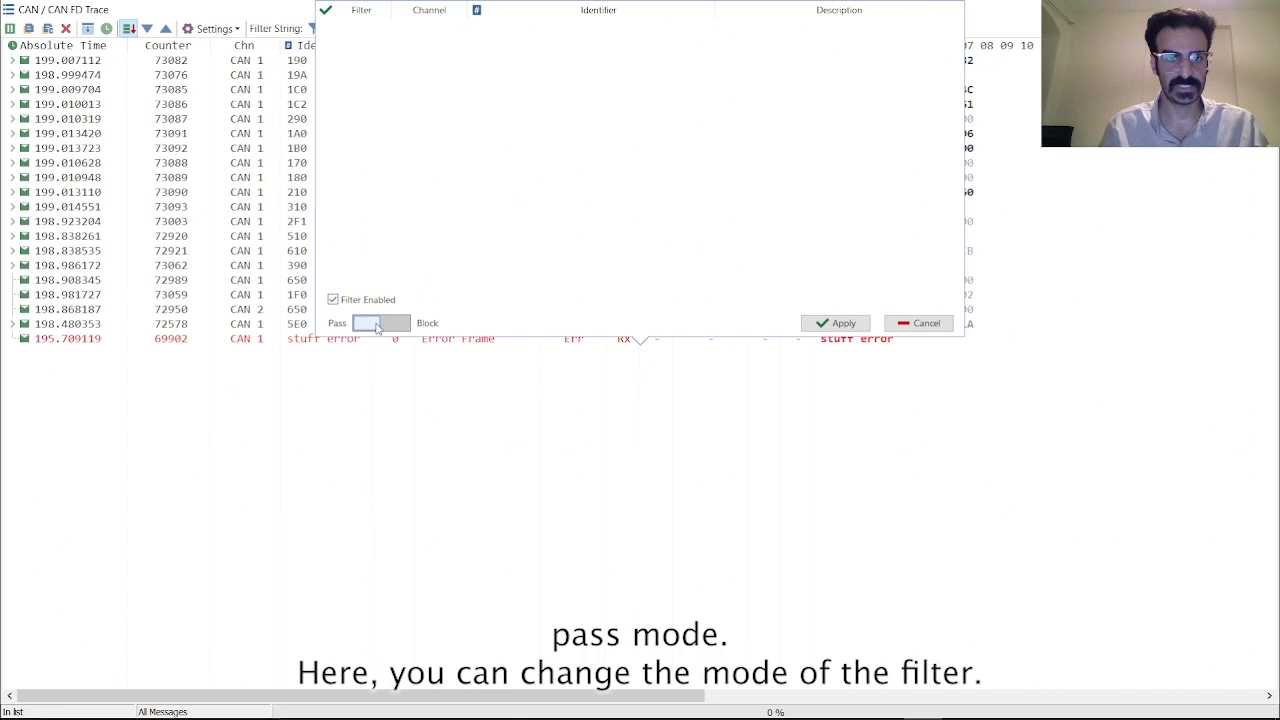
Add the EMS1 (0x1C0) frame from the database as a pass filter and apply the filter
right_click(467, 137)
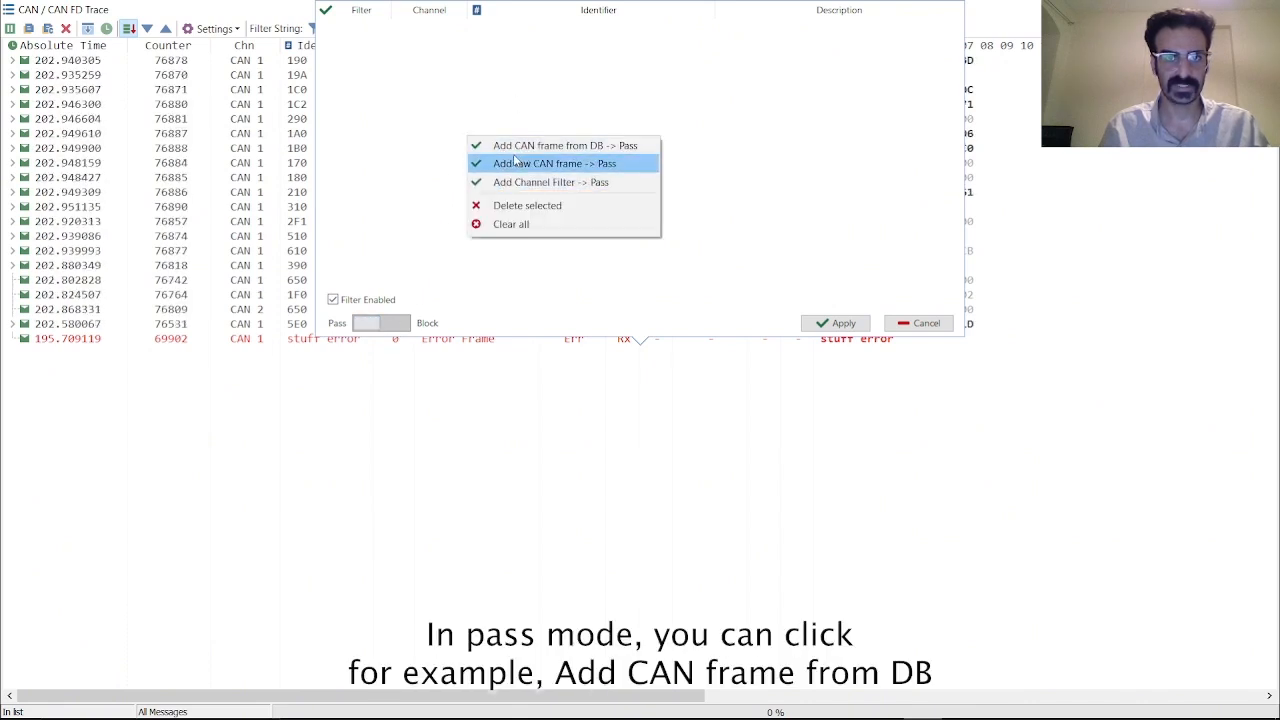
click(597, 148)
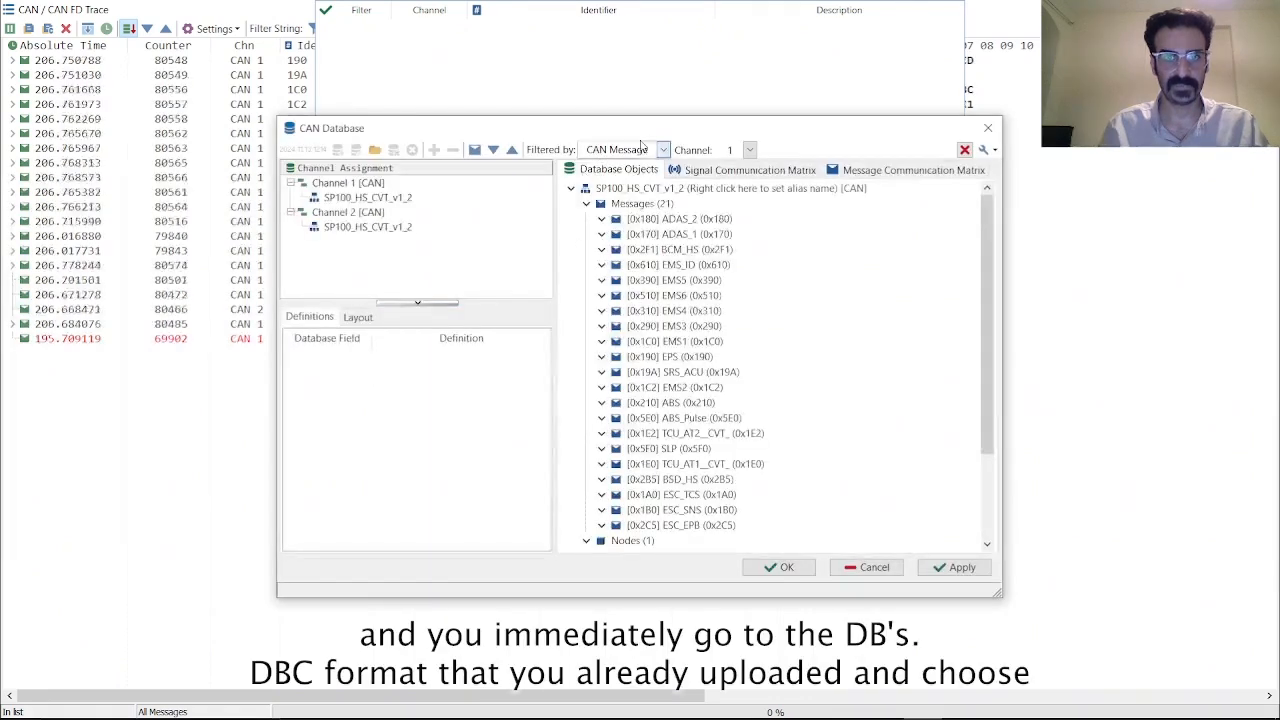
drag(624, 134, 586, 97)
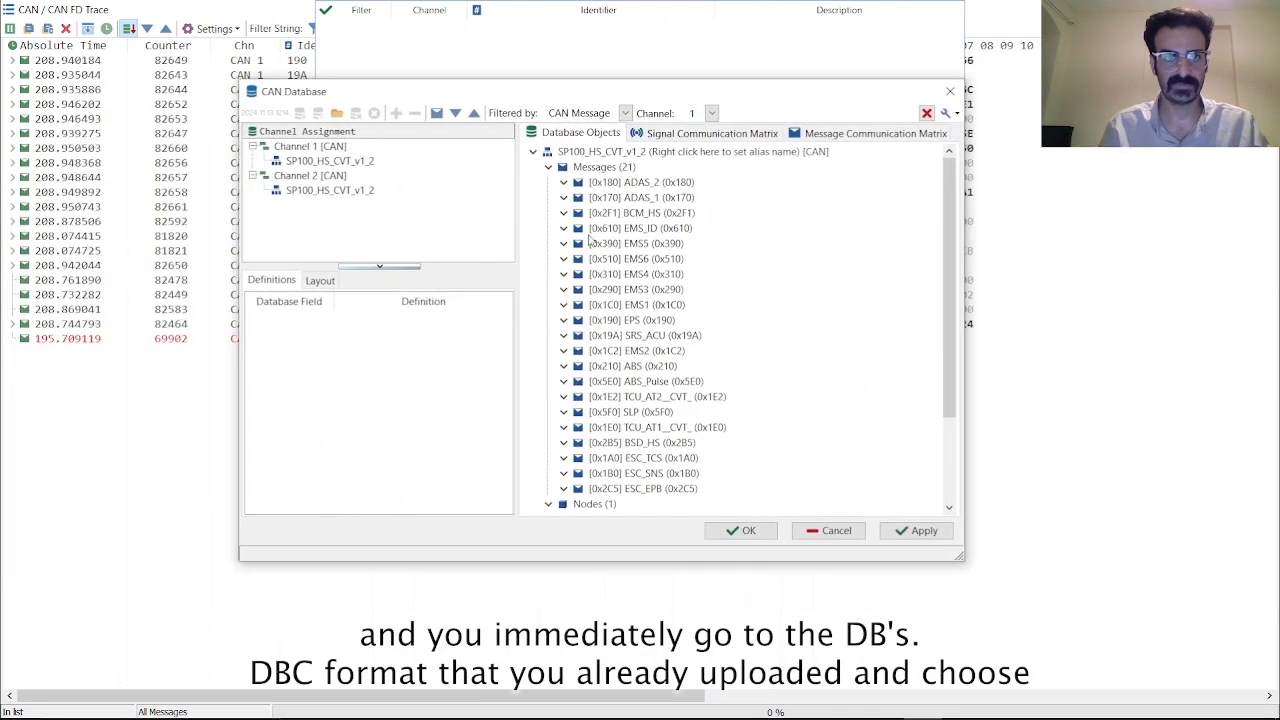
scroll(630, 300, down, 3)
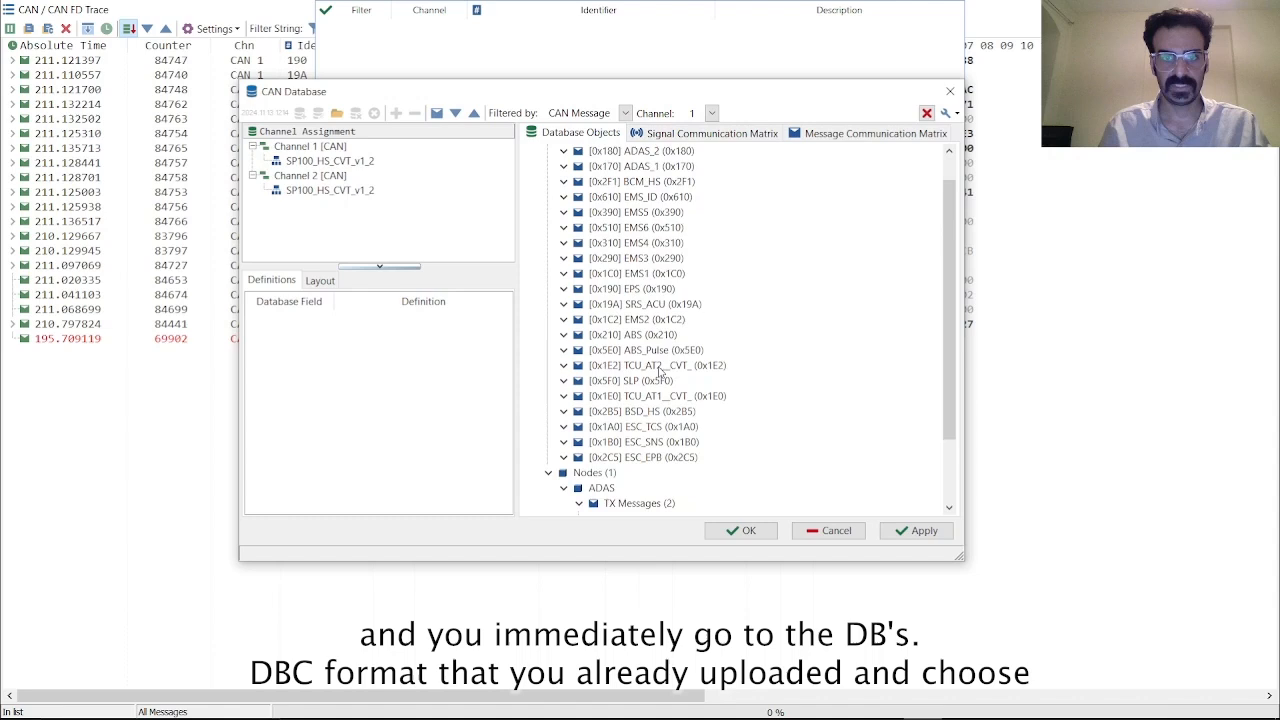
scroll(641, 278, up, 3)
click(600, 305)
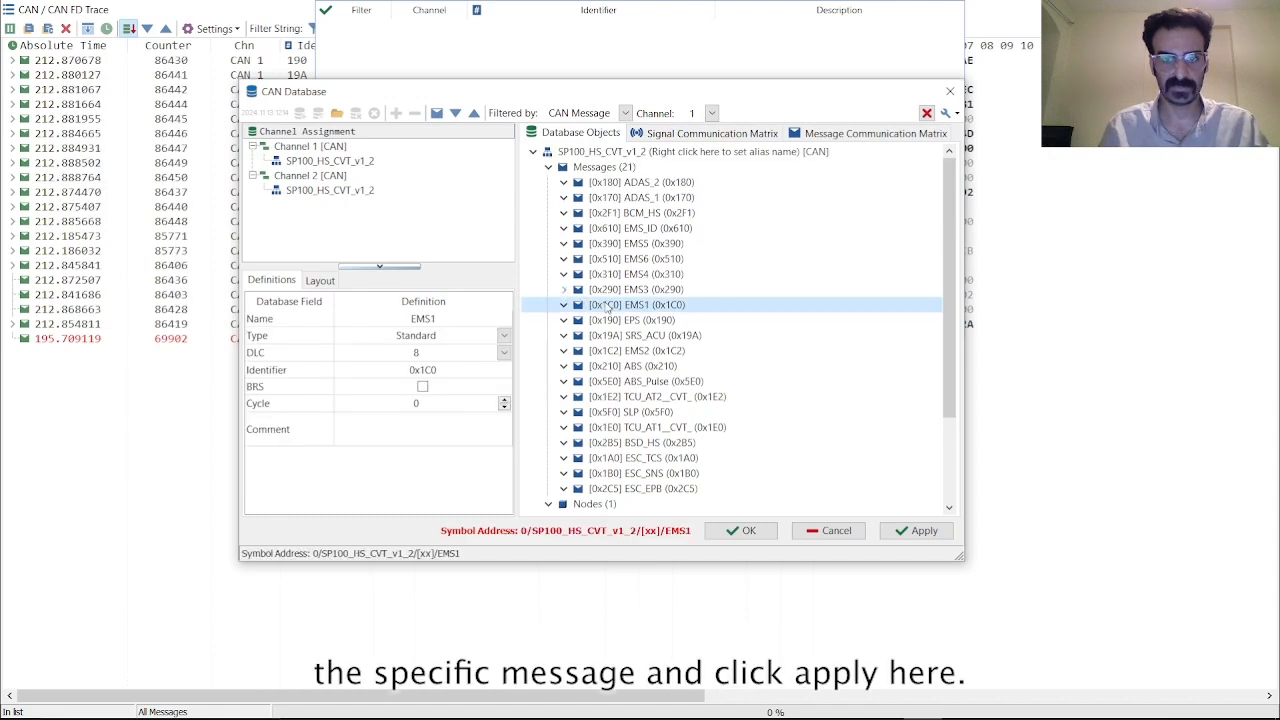
click(930, 531)
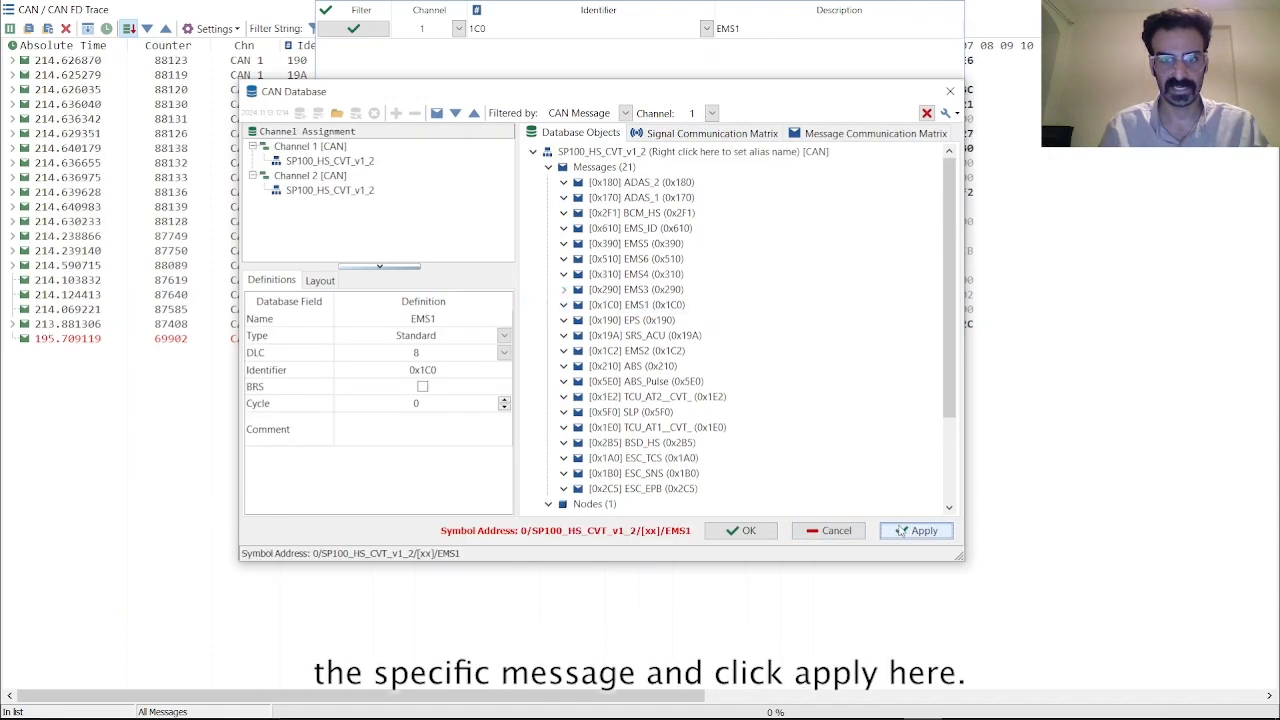
click(765, 532)
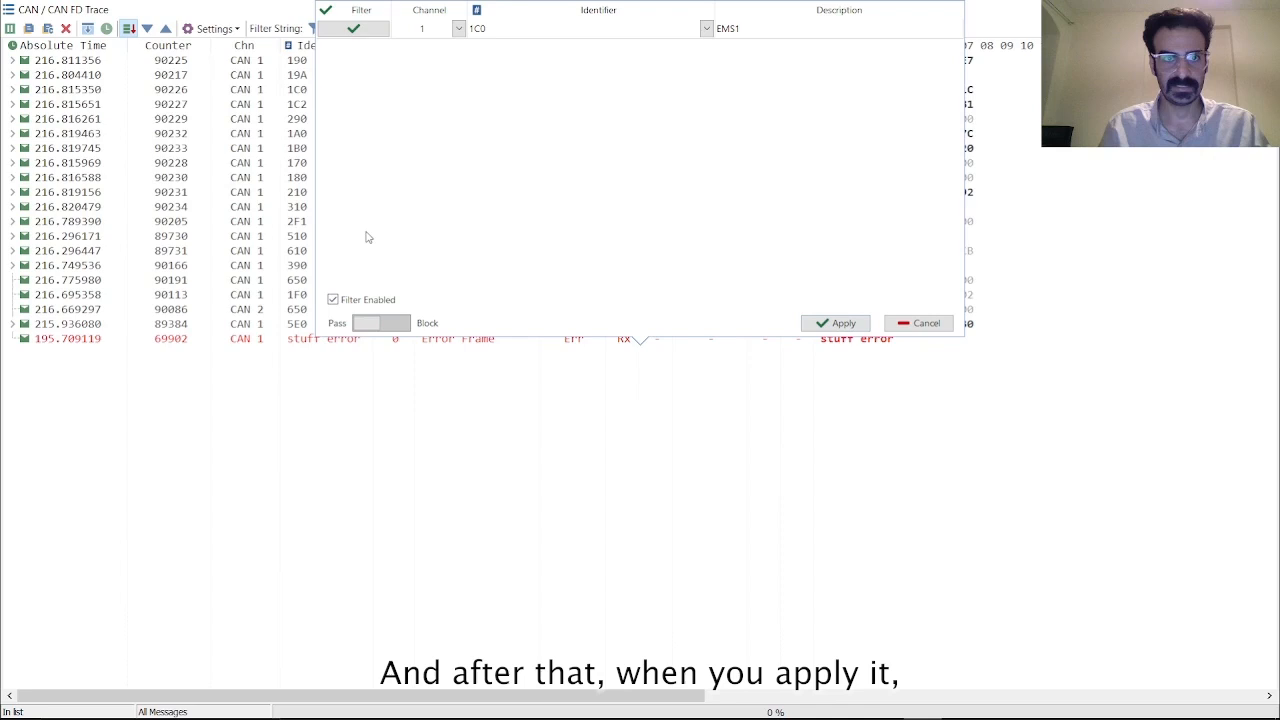
click(835, 323)
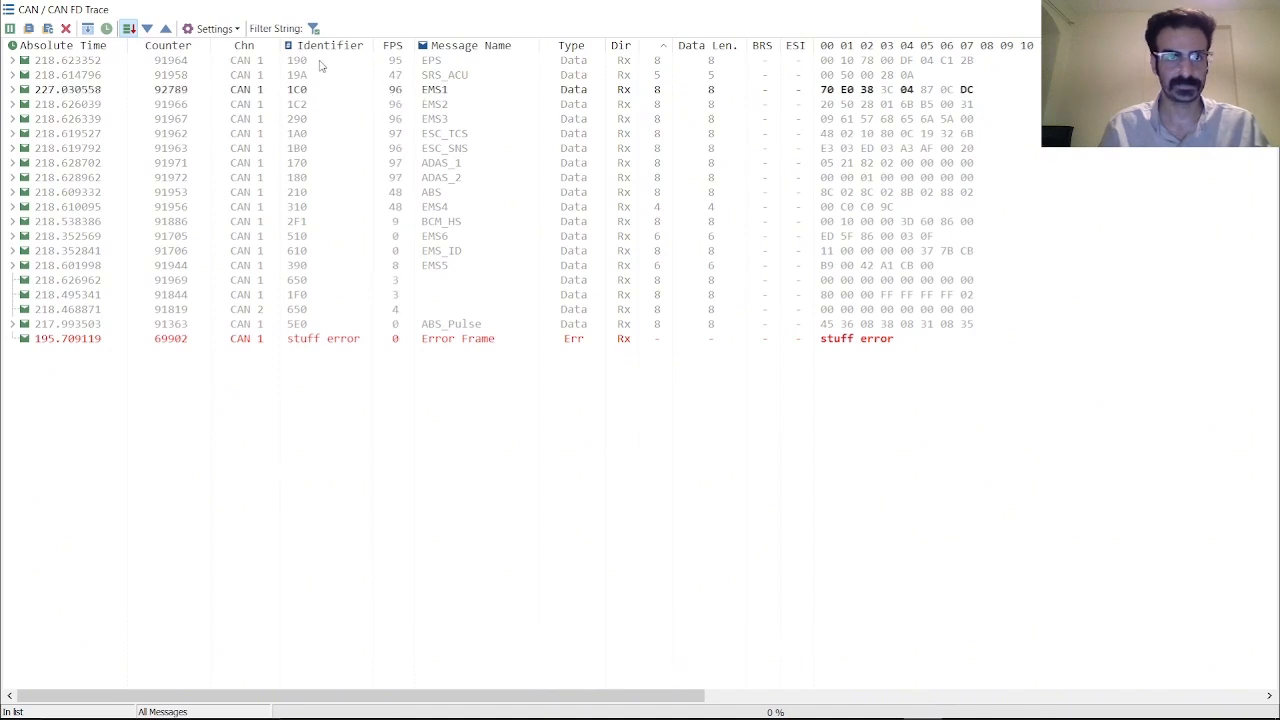
Add the BCM_HS, EMS6, EMS1, SRS_ACU and EMS2 frames from the database as pass filters and apply the filter
click(314, 27)
right_click(463, 120)
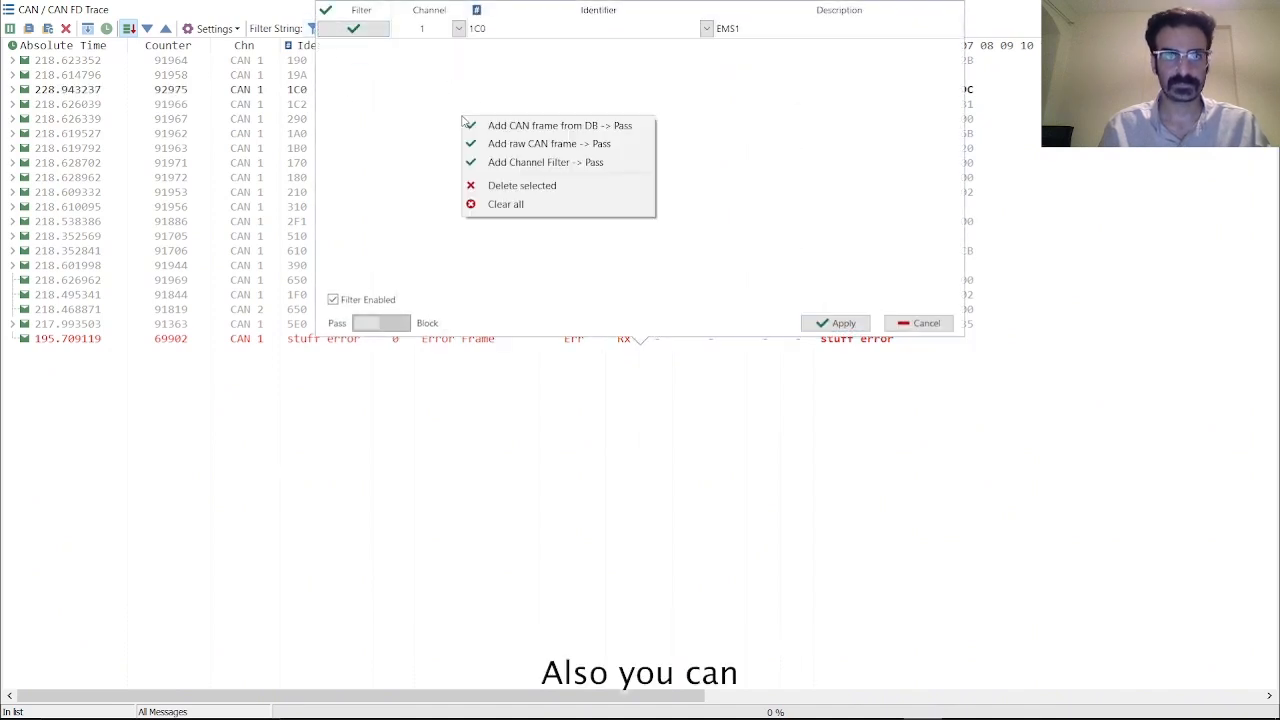
click(505, 126)
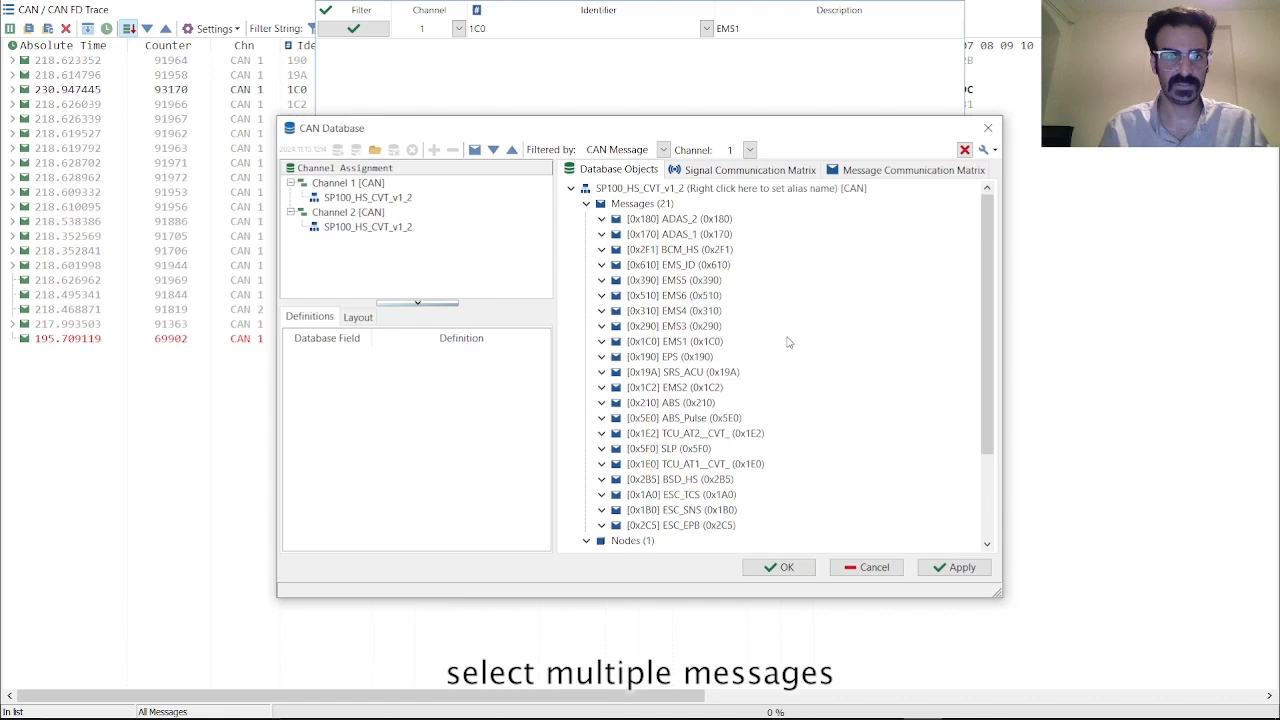
click(788, 342)
ctrl+click(730, 387)
ctrl+click(722, 296)
ctrl+click(700, 249)
ctrl+click(690, 373)
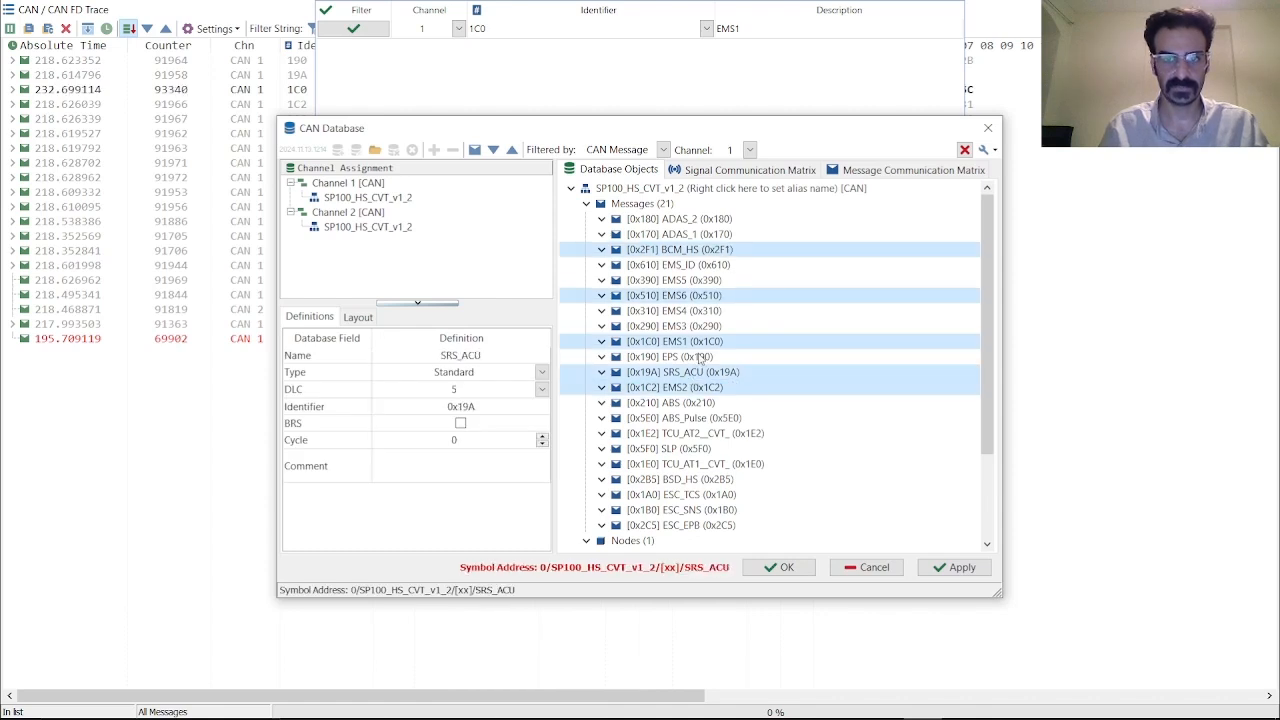
click(950, 567)
click(780, 567)
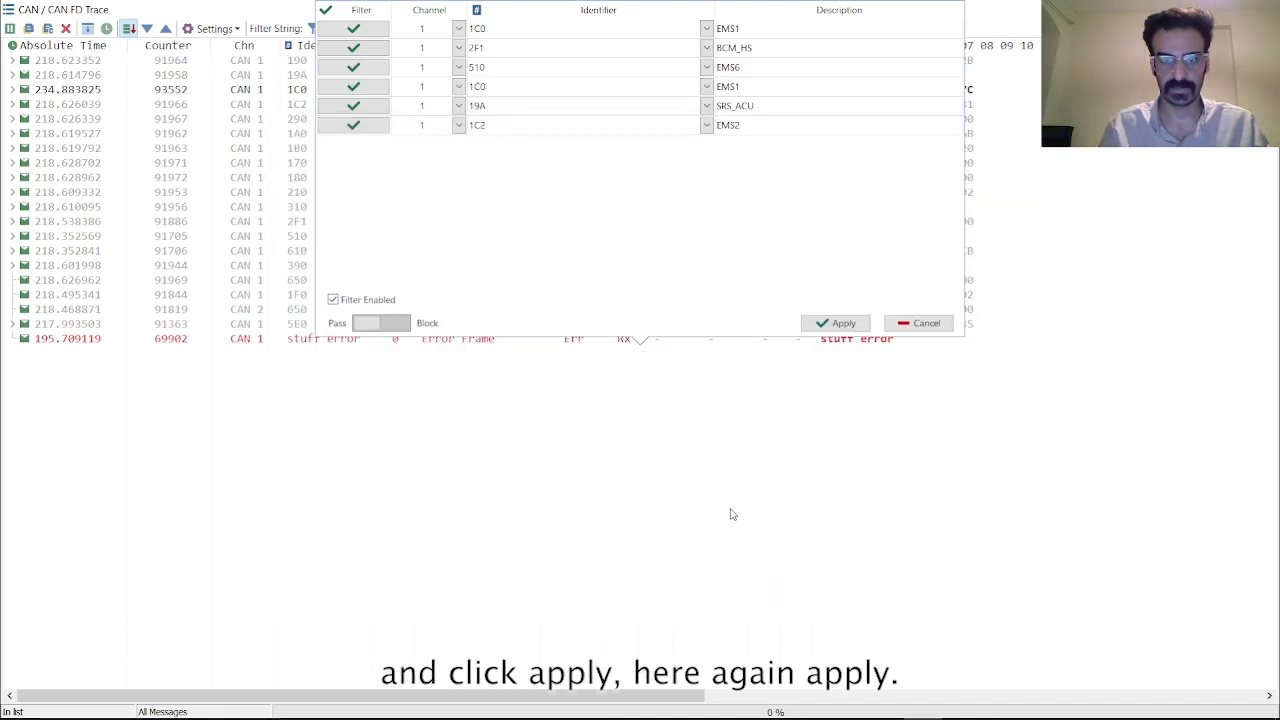
click(836, 323)
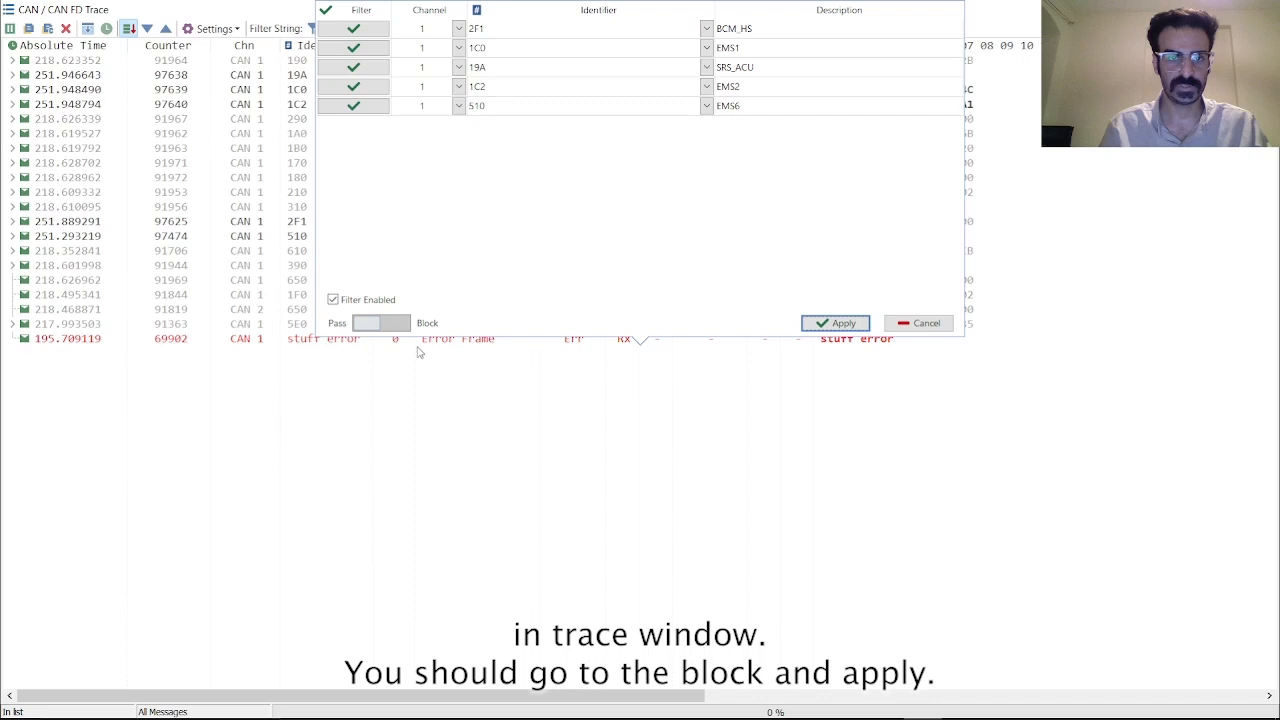
Switch the trace filter to block mode and apply it
click(385, 323)
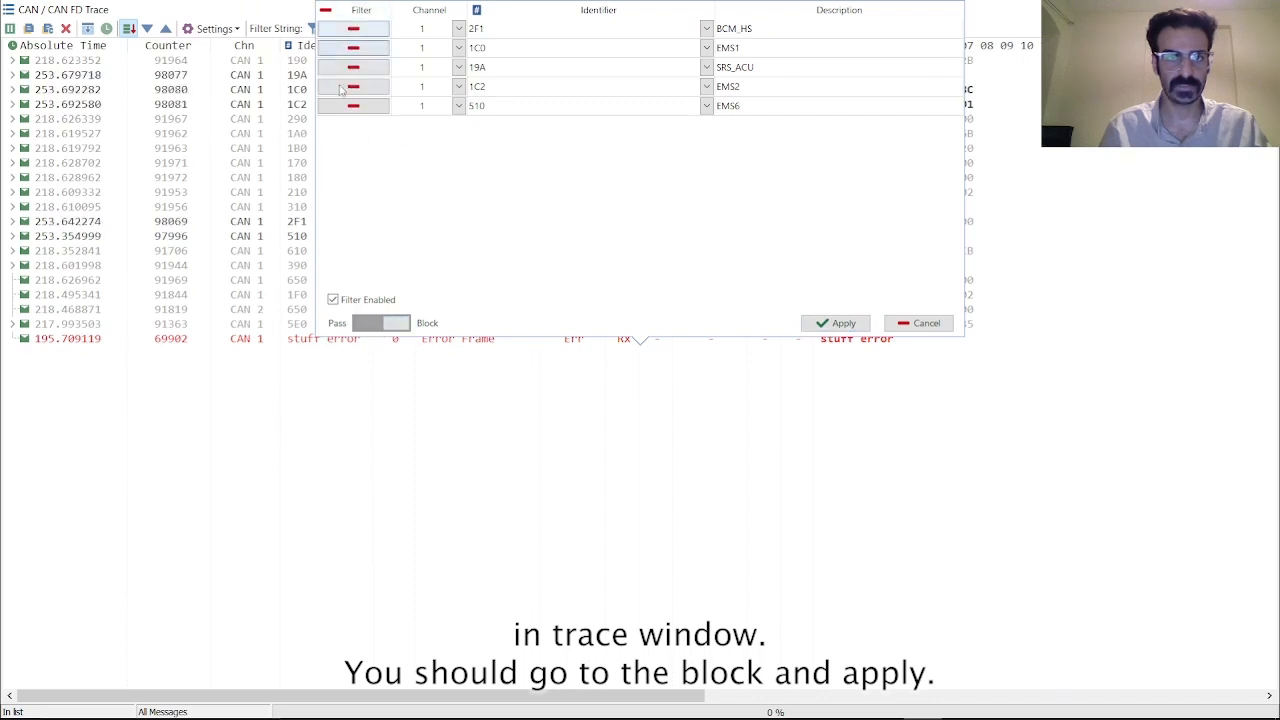
click(832, 323)
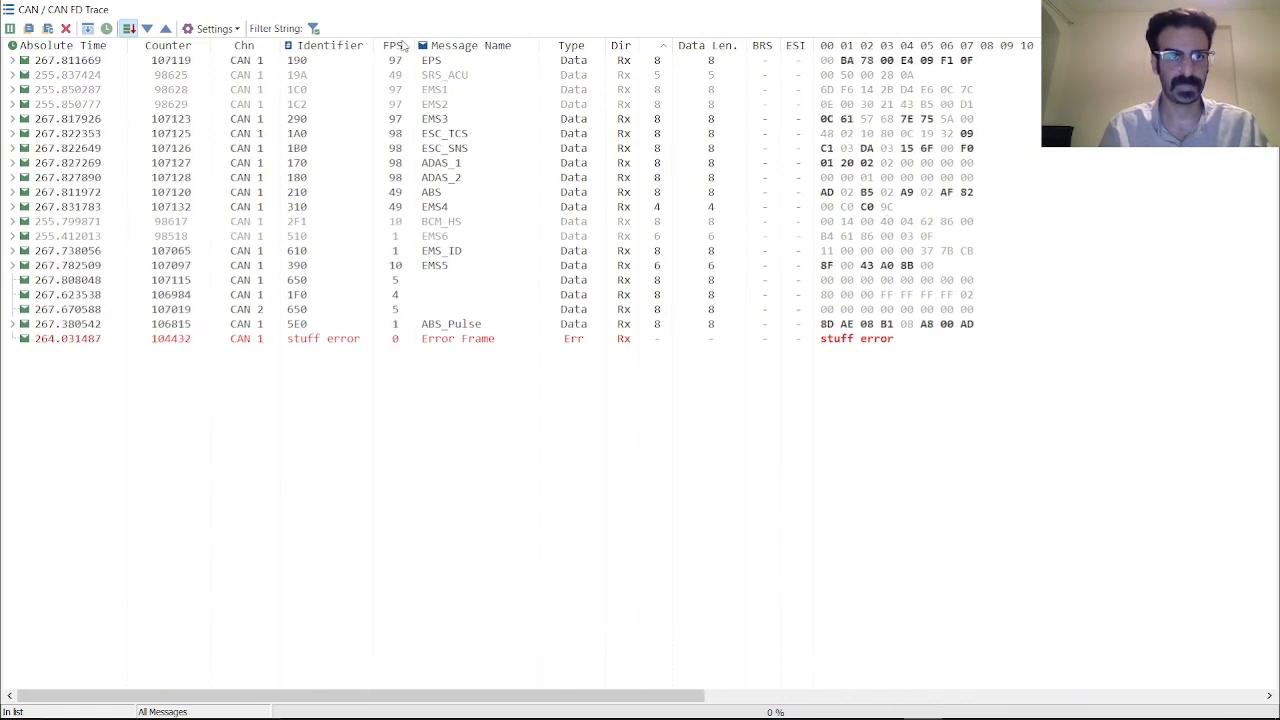
Filter the trace by the signal name text yaw and clear the filter string again
text(y)
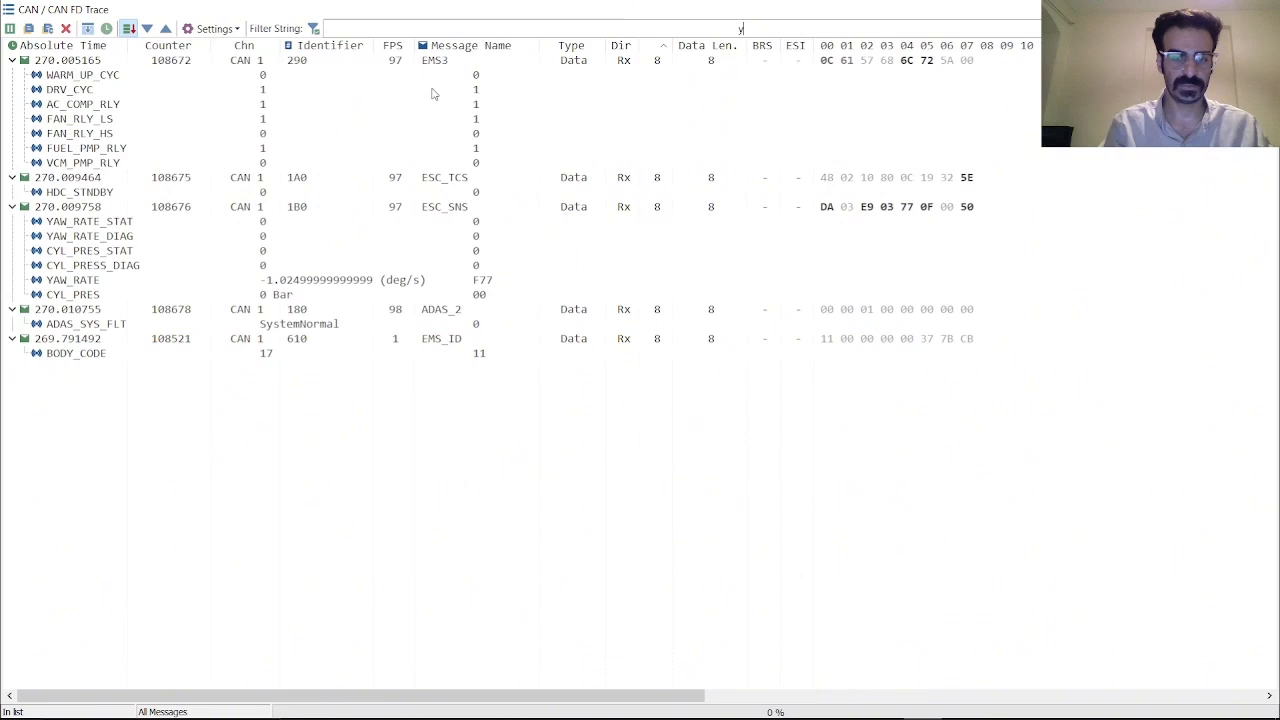
text(aw)
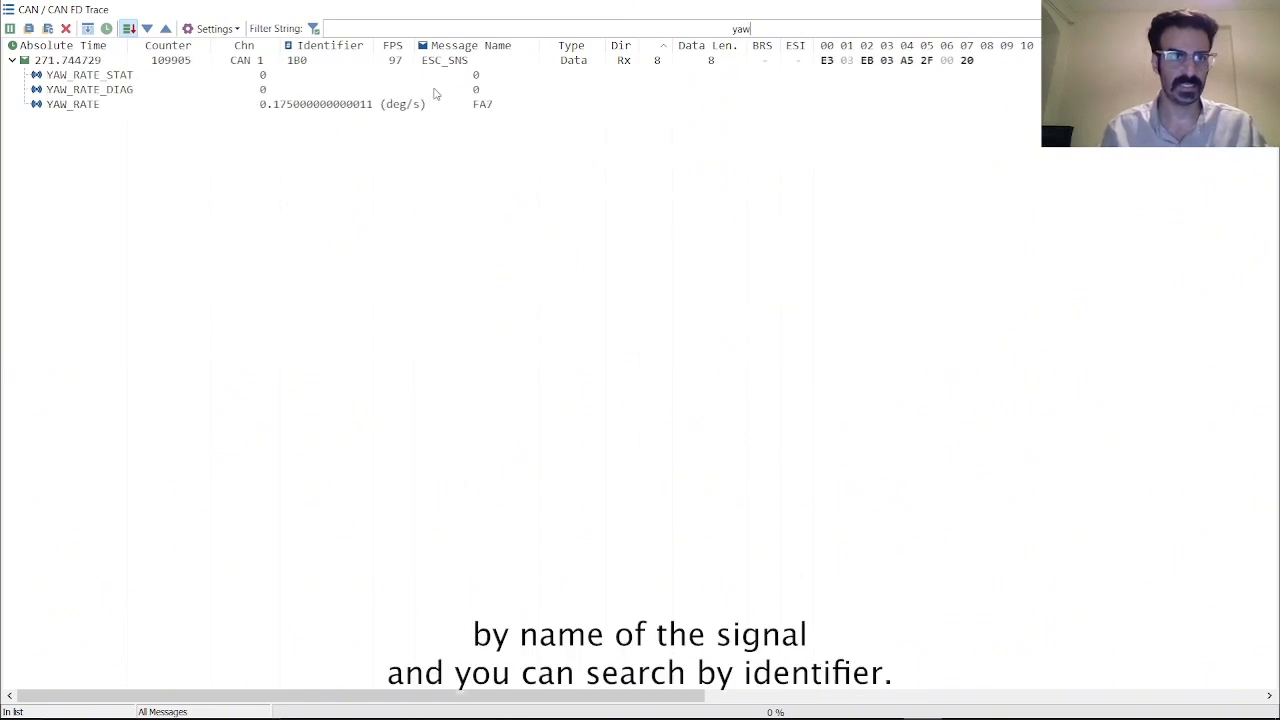
key(BackSpace)
key(BackSpace)
key(BackSpace)
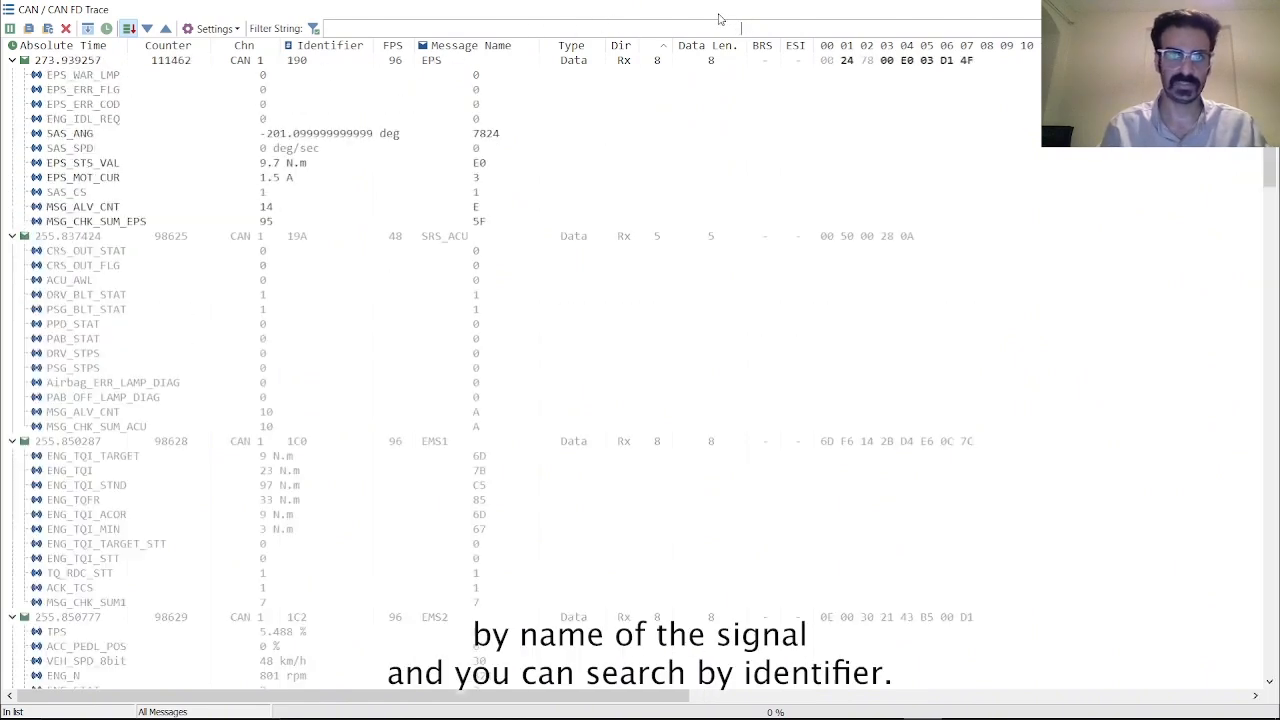